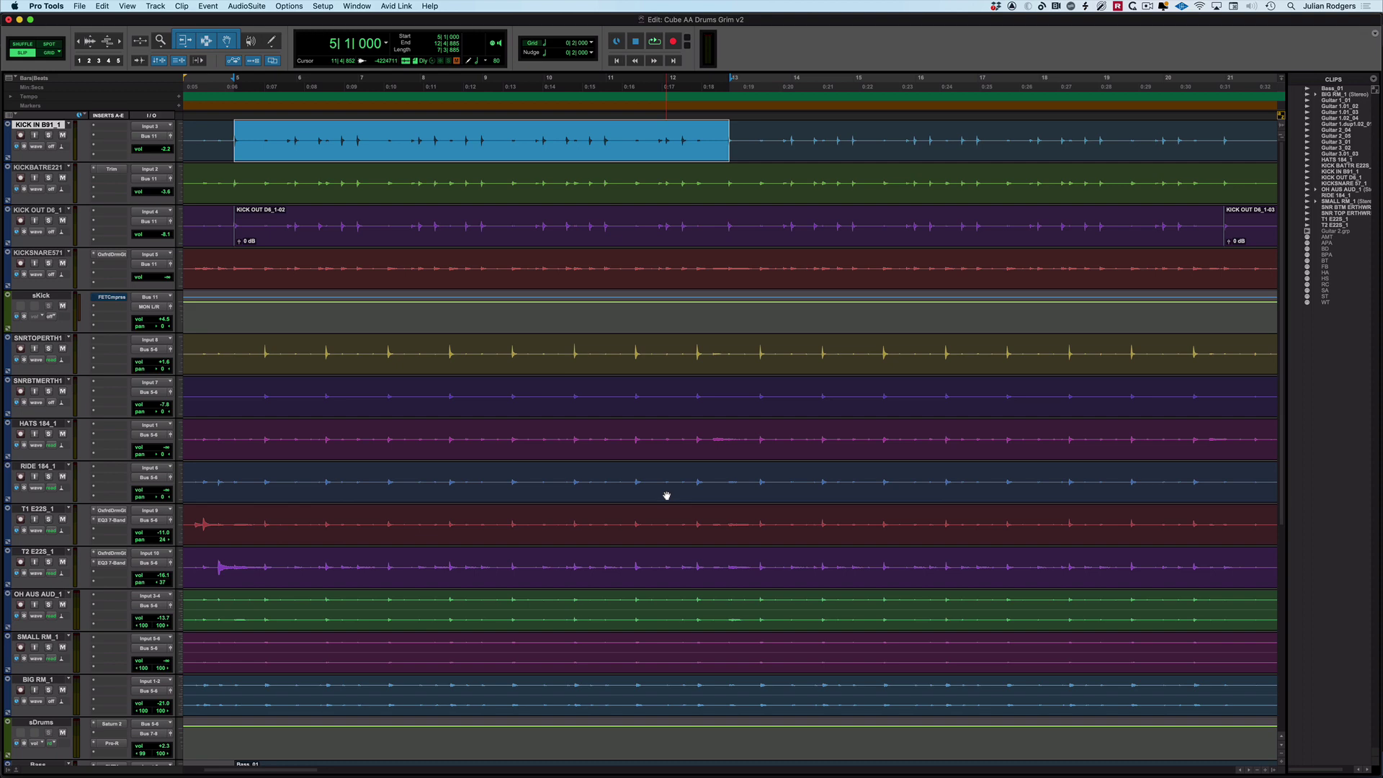
# Step: Step the track selection up and down through the kick tracks around KICKBATRE221
pyautogui.press(';')
pyautogui.press(';')
pyautogui.press(';')
pyautogui.press(';')
pyautogui.press(';')
pyautogui.press(';')
pyautogui.press('p')
pyautogui.press('p')
pyautogui.press('p')
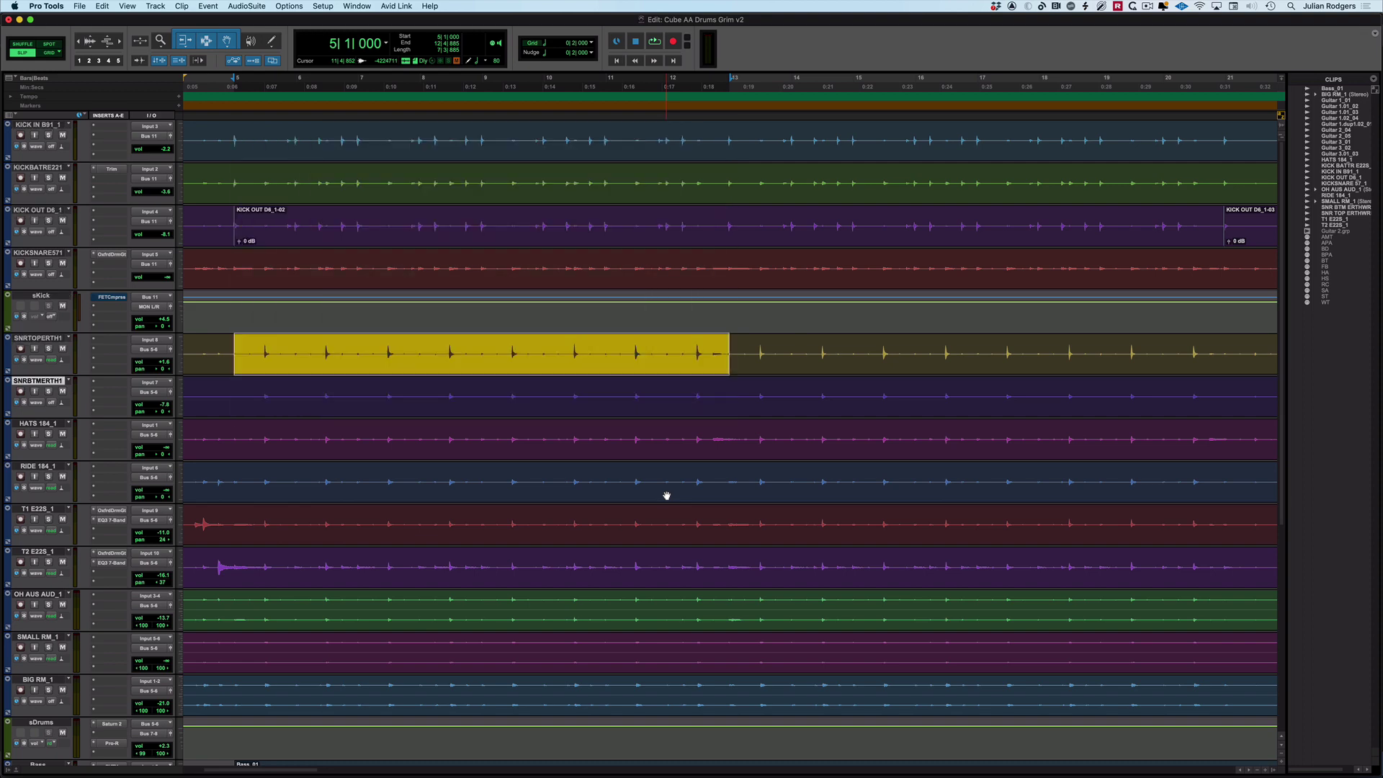
pyautogui.press('p')
pyautogui.press('p')
pyautogui.press(';')
pyautogui.press(';')
pyautogui.press(';')
pyautogui.press(';')
pyautogui.press('p')
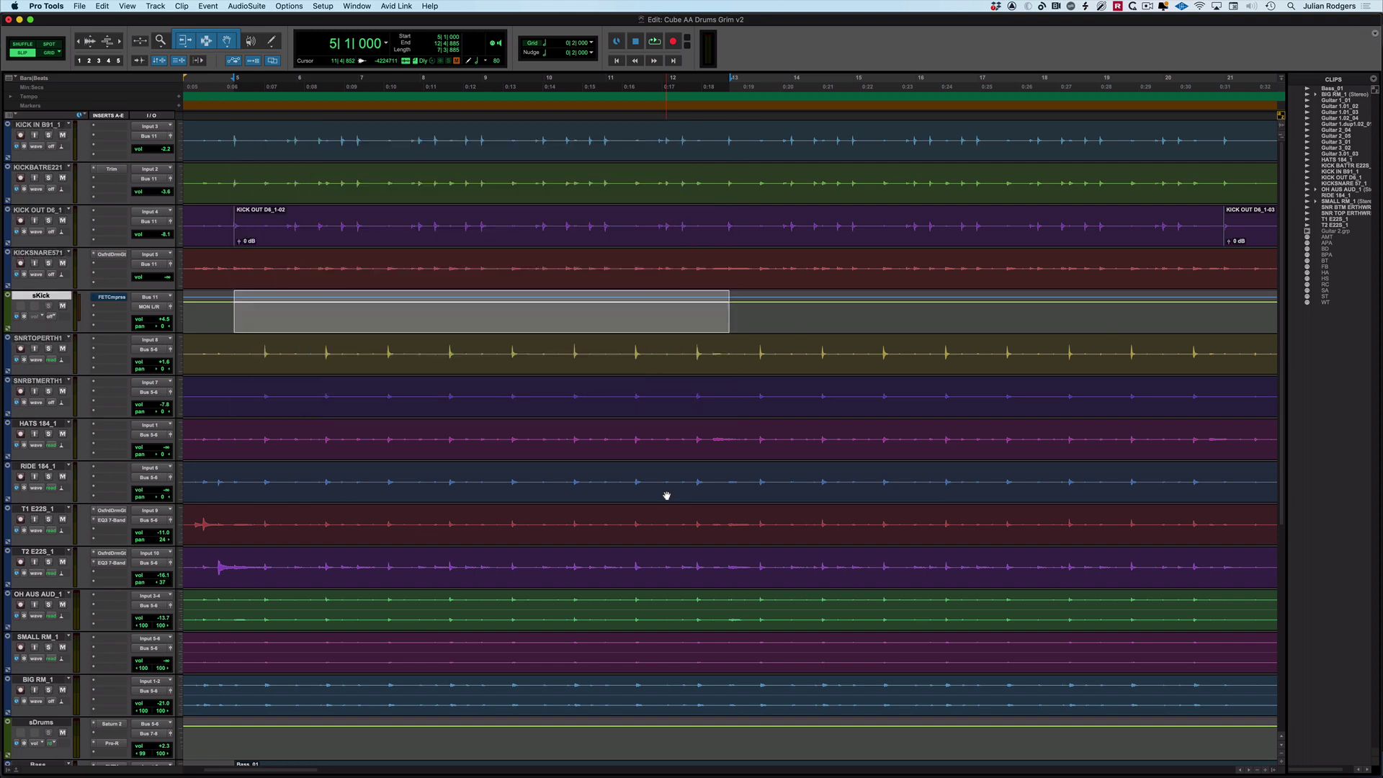
pyautogui.press('p')
pyautogui.press('p')
pyautogui.press('p')
pyautogui.press(';')
pyautogui.press(';')
pyautogui.press(';')
pyautogui.press('p')
pyautogui.press('p')
pyautogui.press('p')
pyautogui.press('p')
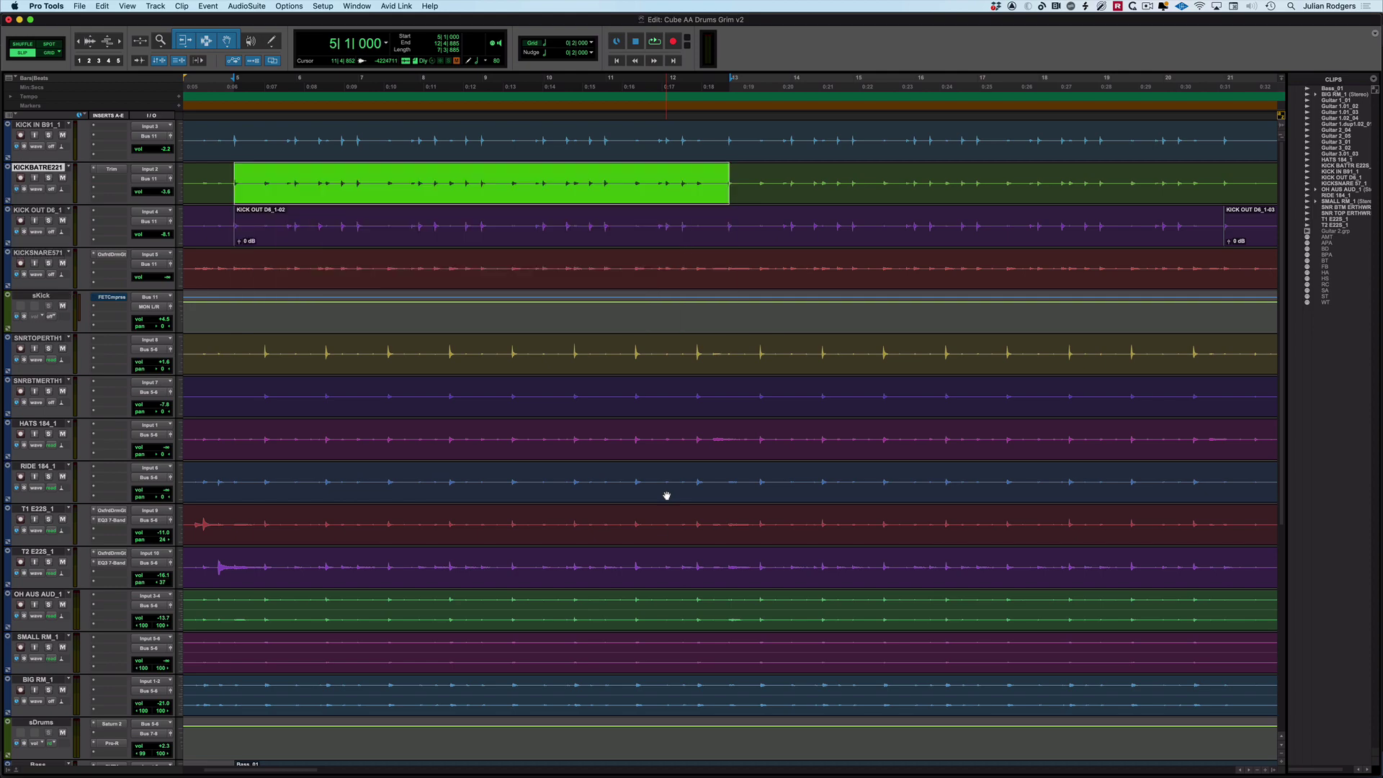
pyautogui.press(';')
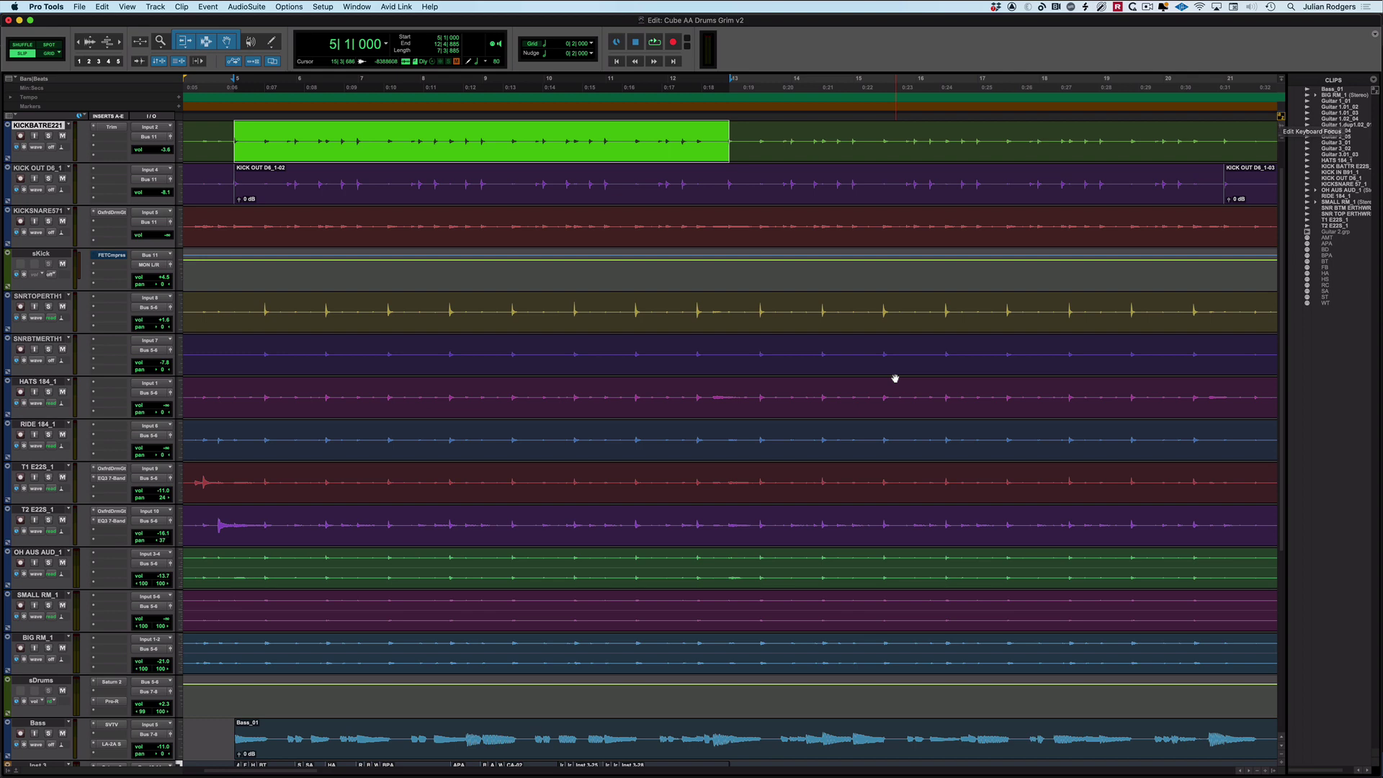
# Step: Settle the selection on the KICK OUT clip, then switch to the Mix window
pyautogui.scroll(2, 786, 461)
pyautogui.press(';')
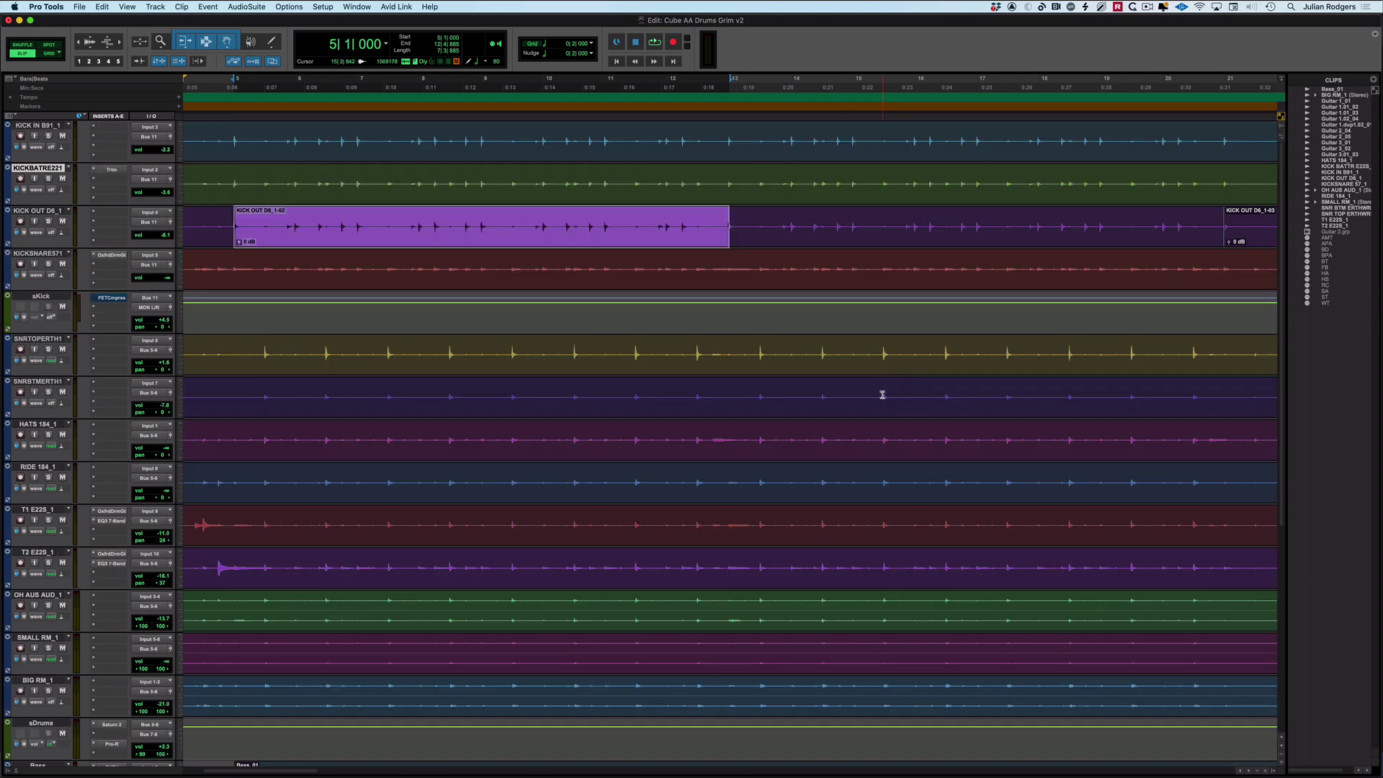
pyautogui.press(';')
pyautogui.press(';')
pyautogui.press('p')
pyautogui.press('p')
pyautogui.press('p')
pyautogui.press(';')
pyautogui.press(';')
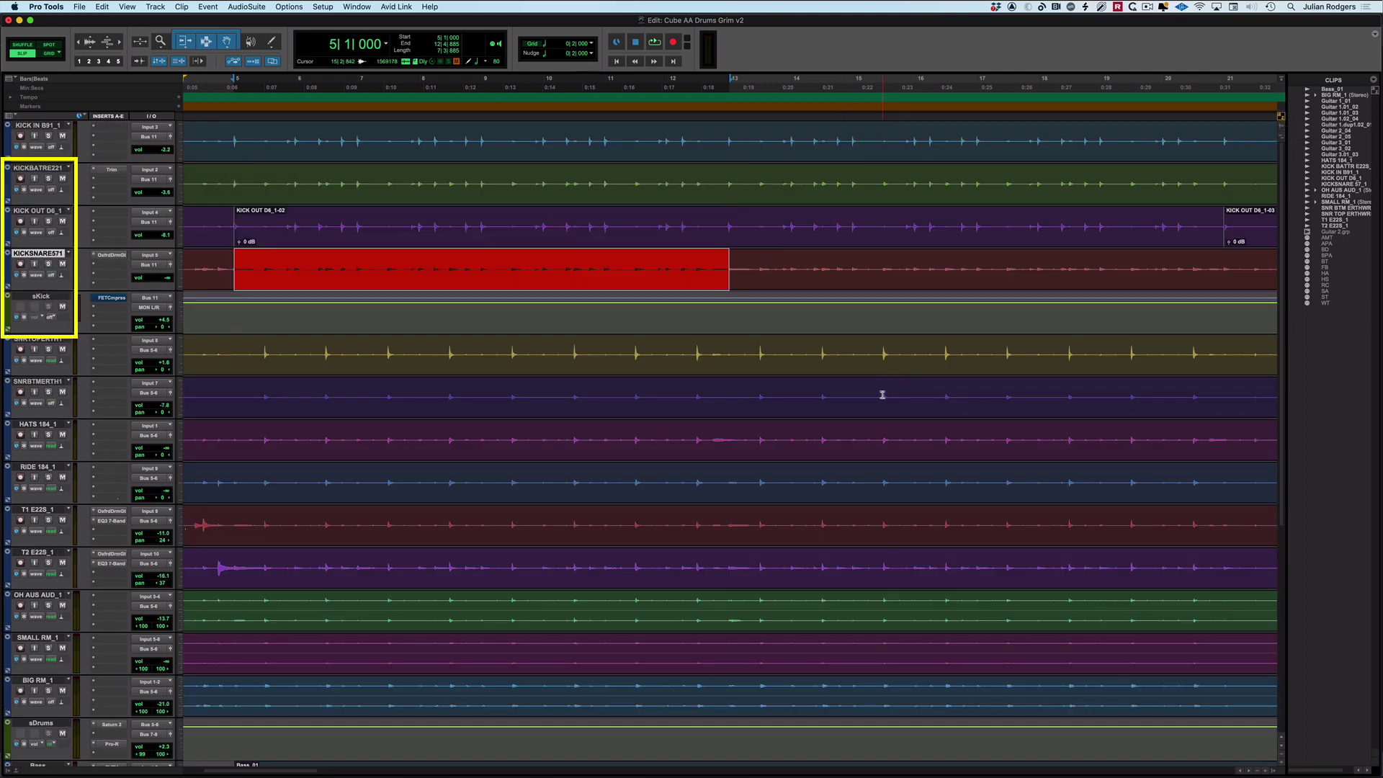
pyautogui.press(';')
pyautogui.press('p')
pyautogui.press('p')
pyautogui.press(';')
pyautogui.press('p')
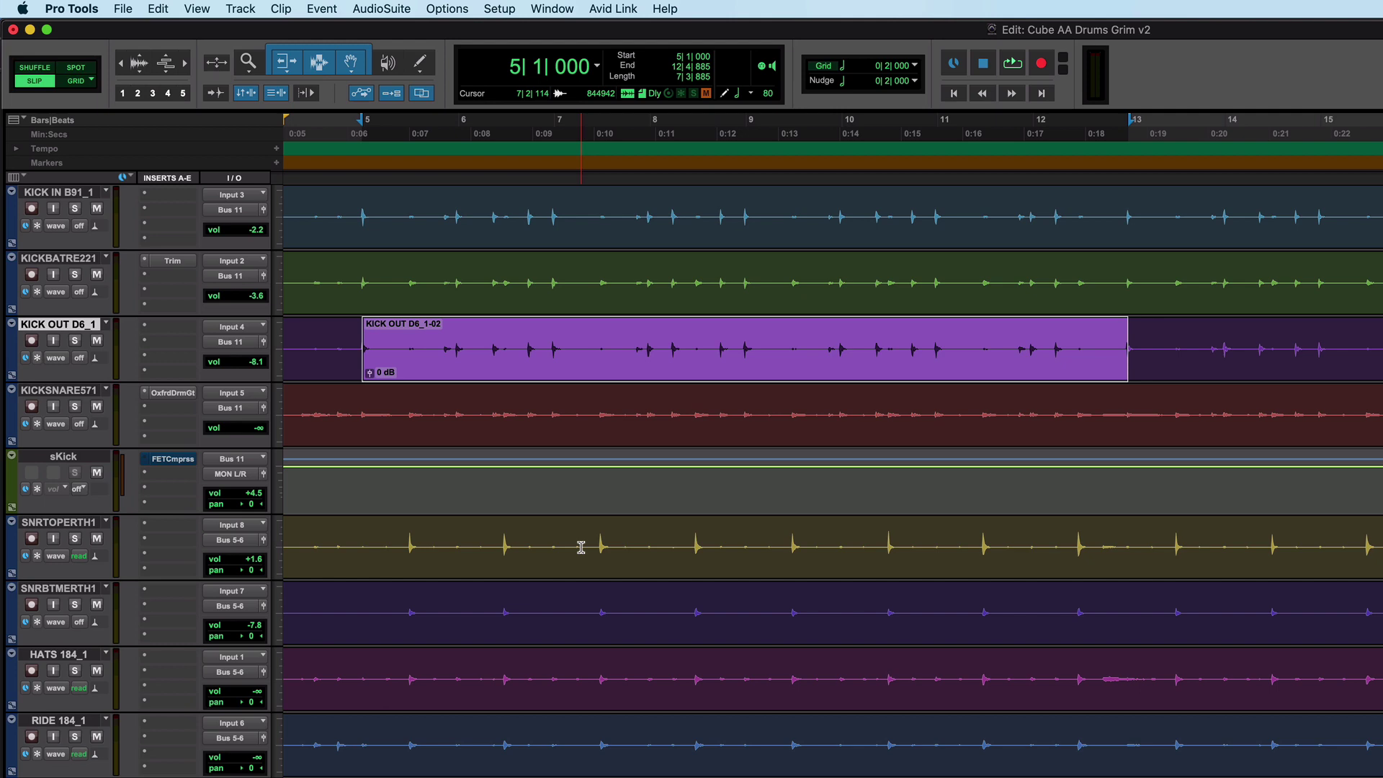
pyautogui.press('super+equal')
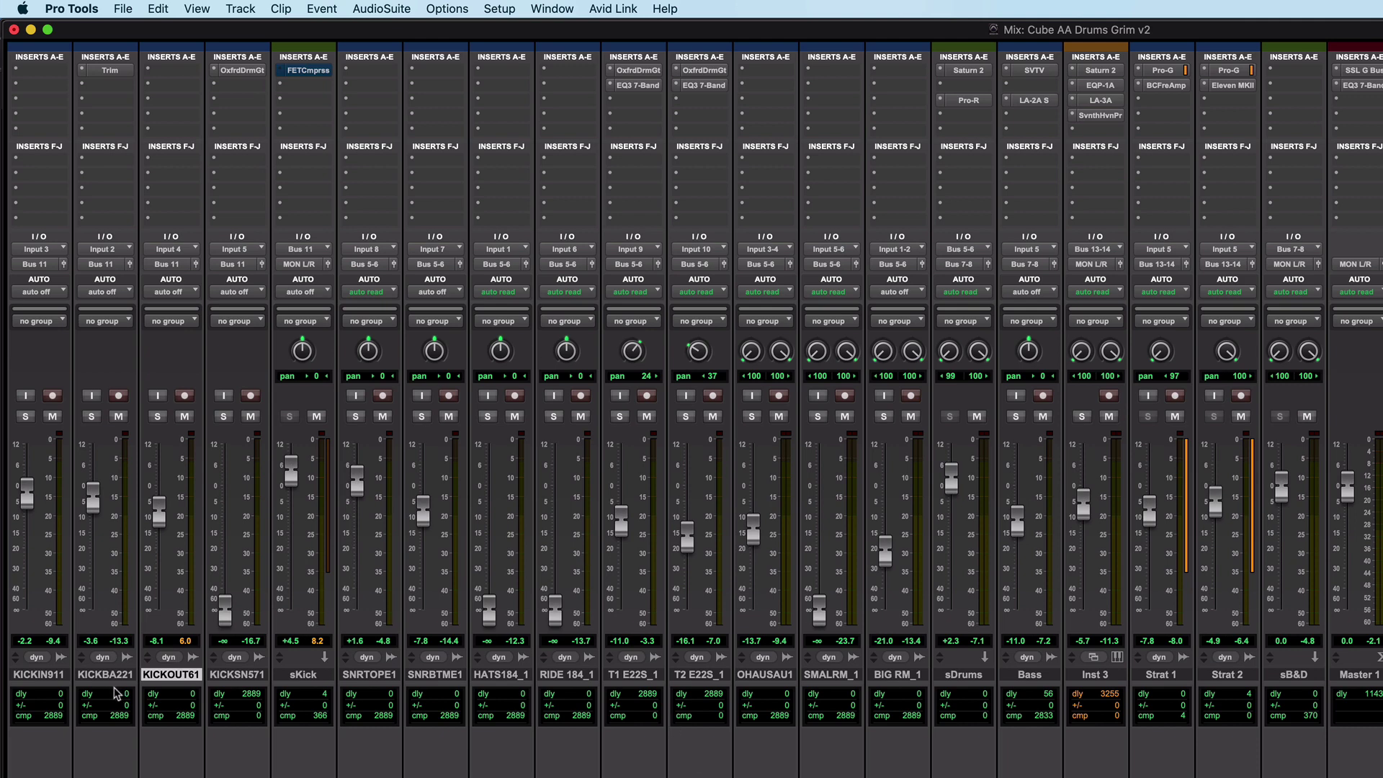
# Step: Select the four kick tracks from KICKIN911 to KICKSN571 and send their outputs to Delay.L
pyautogui.click(39, 674)
pyautogui.keyDown('shift'); pyautogui.click(234, 674); pyautogui.keyUp('shift')
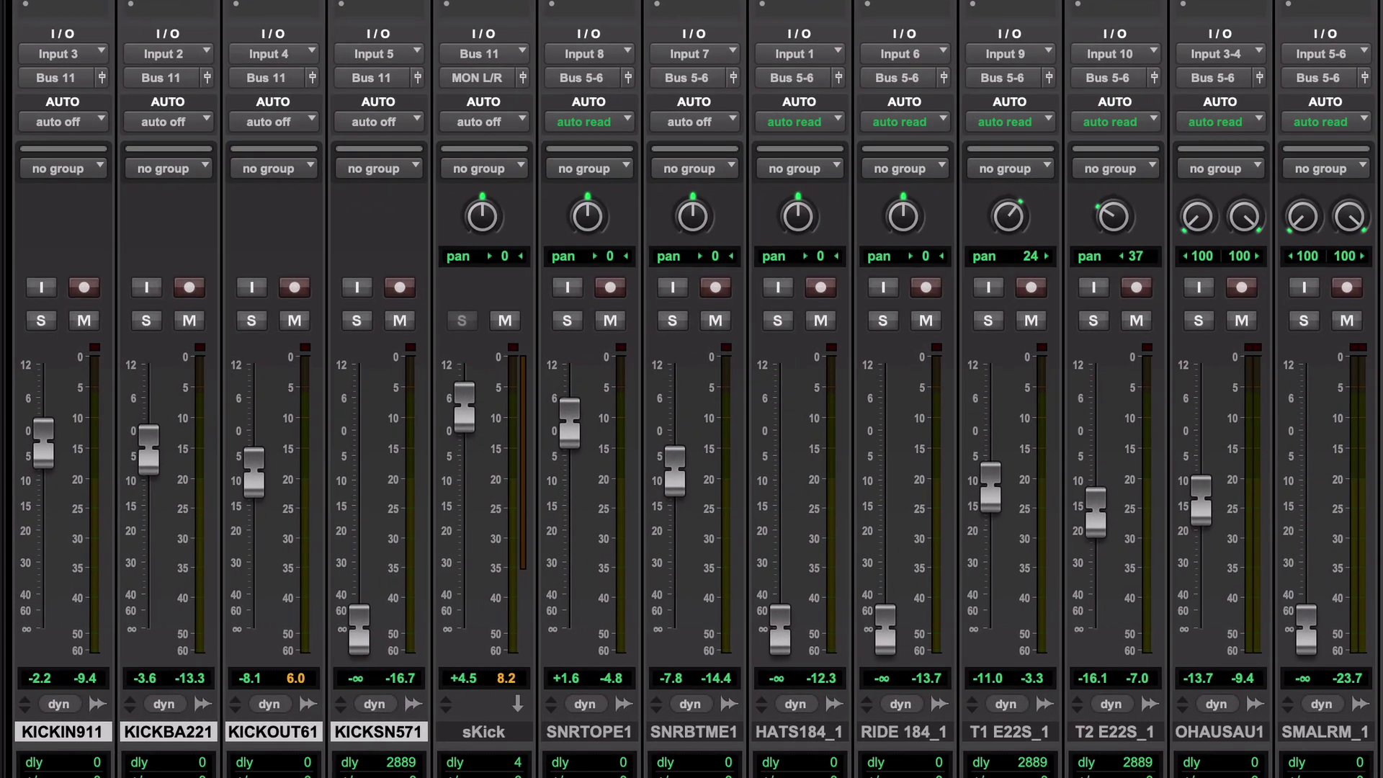
pyautogui.click(58, 78)
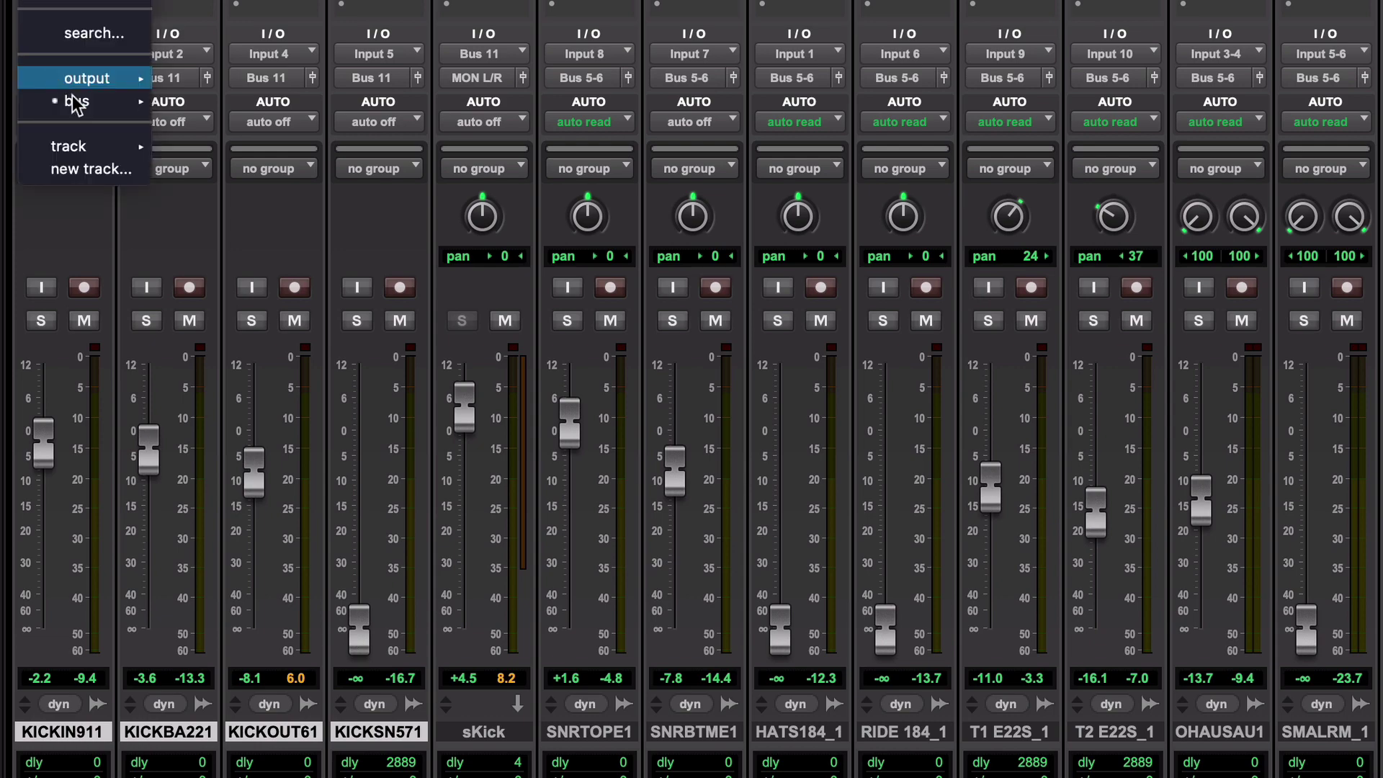
pyautogui.moveTo(85, 104)
pyautogui.press('Escape')
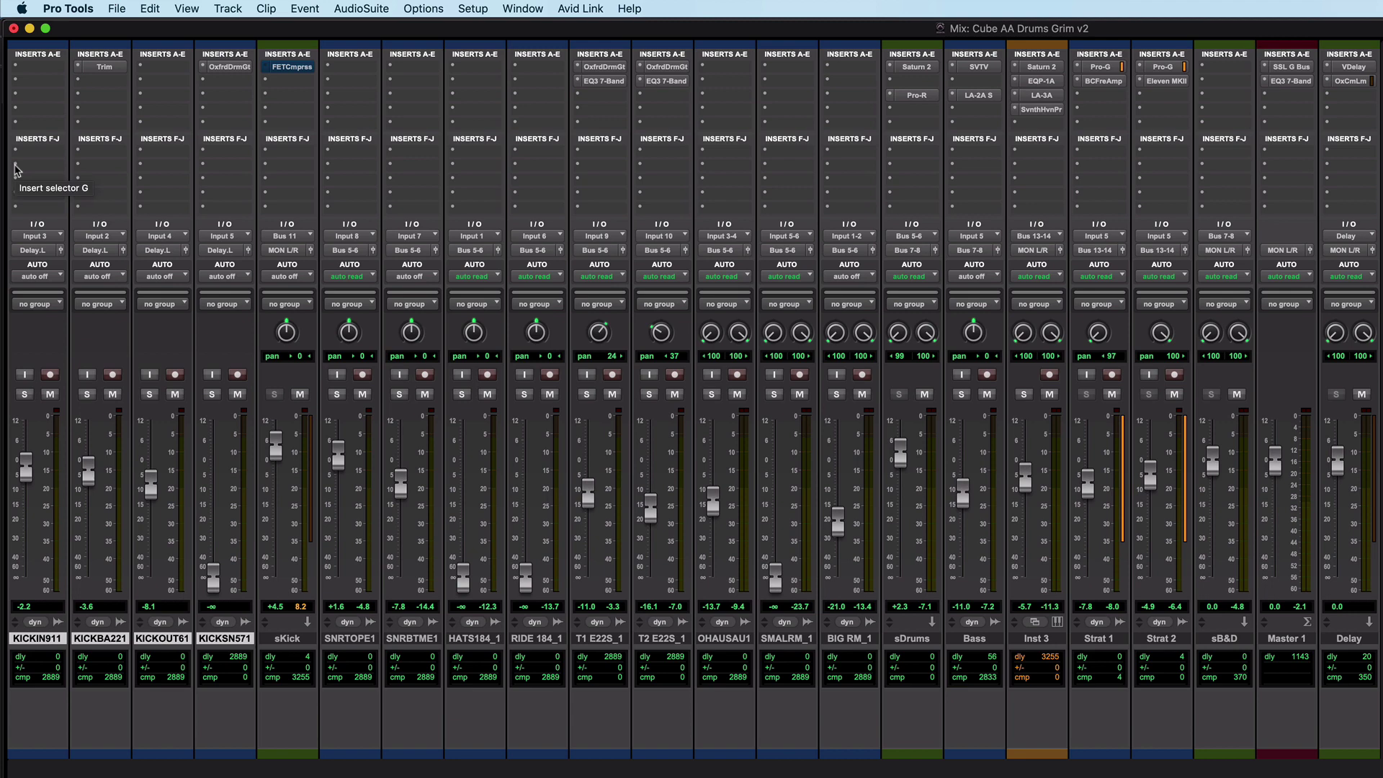
# Step: Insert EQ3 7-Band on the kick tracks, then ProComp on them plus SNRTOPE1
pyautogui.click(17, 170)
pyautogui.keyDown('alt'); pyautogui.keyDown('shift'); pyautogui.click(62, 127); pyautogui.keyUp('shift'); pyautogui.keyUp('alt')
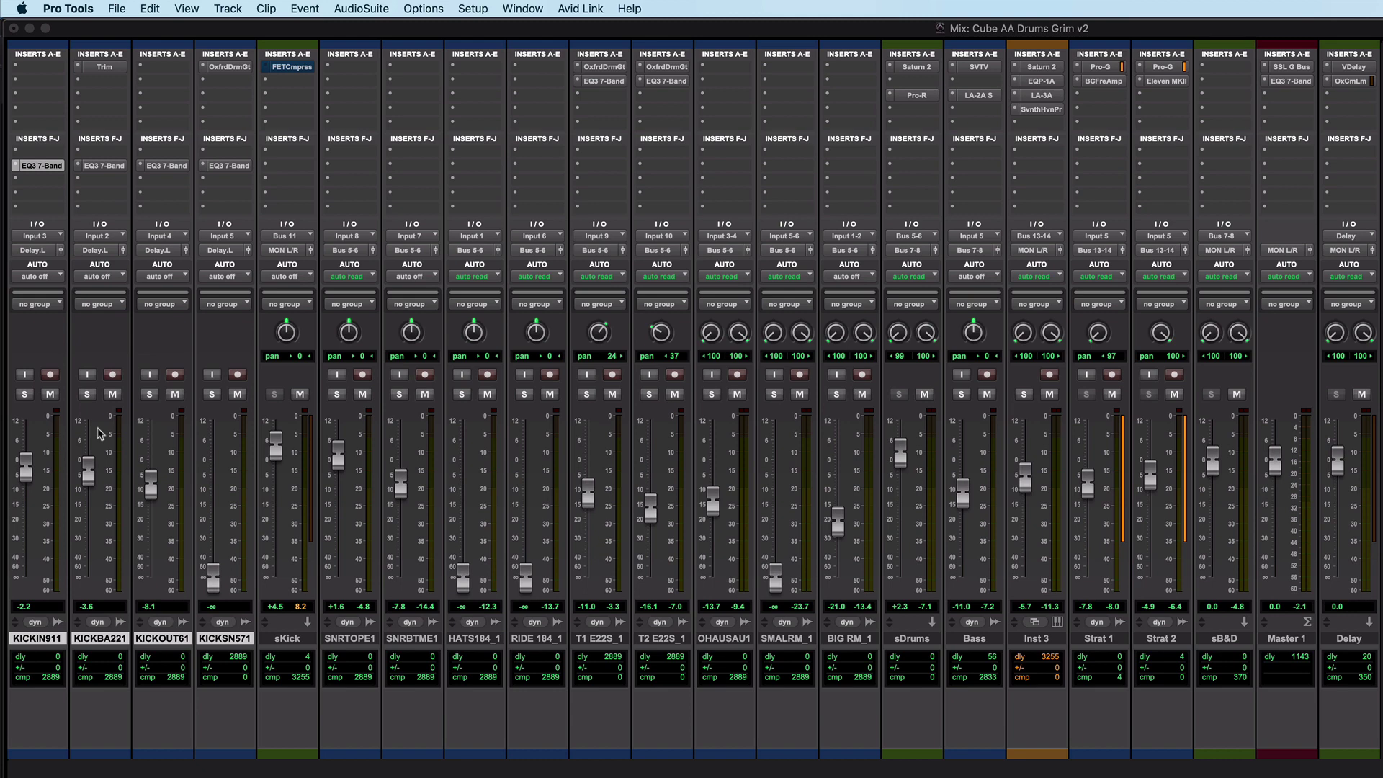
pyautogui.keyDown('super'); pyautogui.click(350, 639); pyautogui.keyUp('super')
pyautogui.click(18, 185)
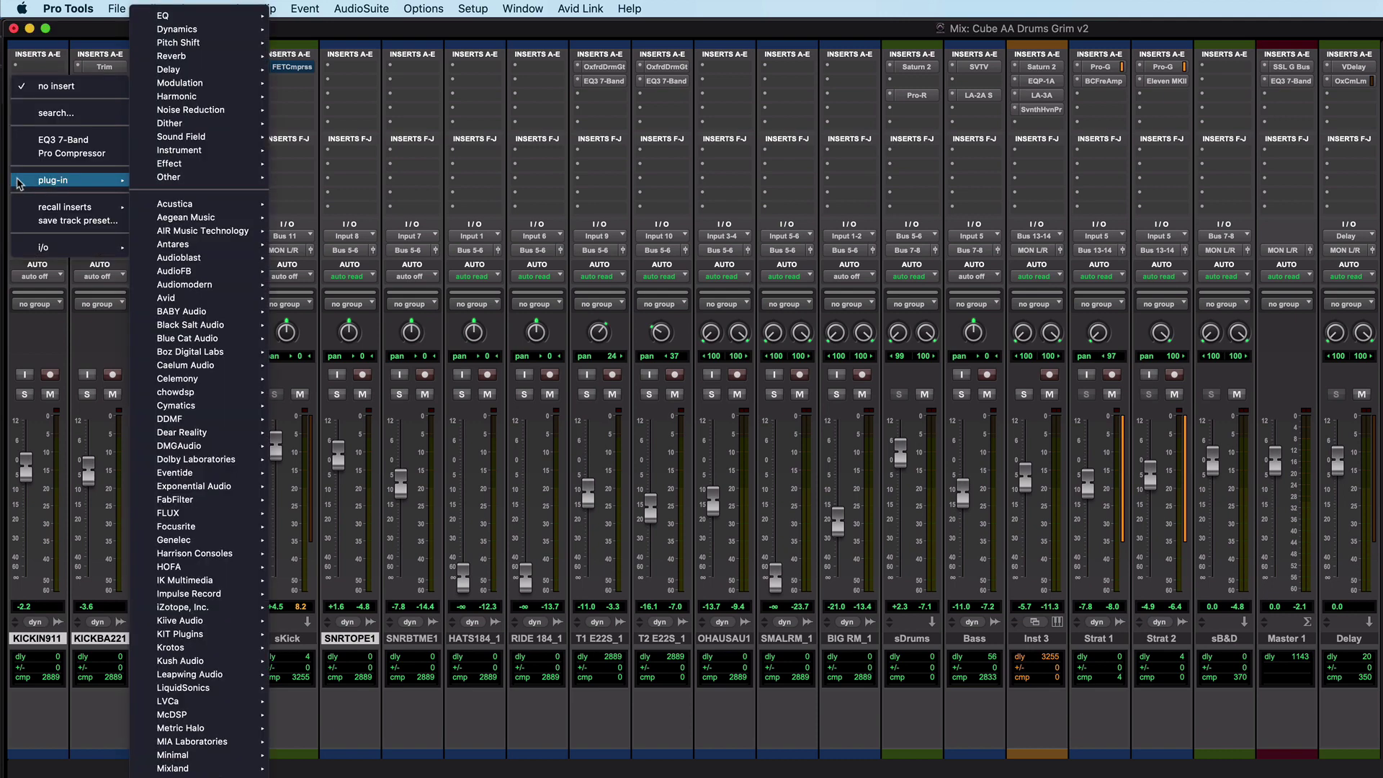
pyautogui.click(185, 433)
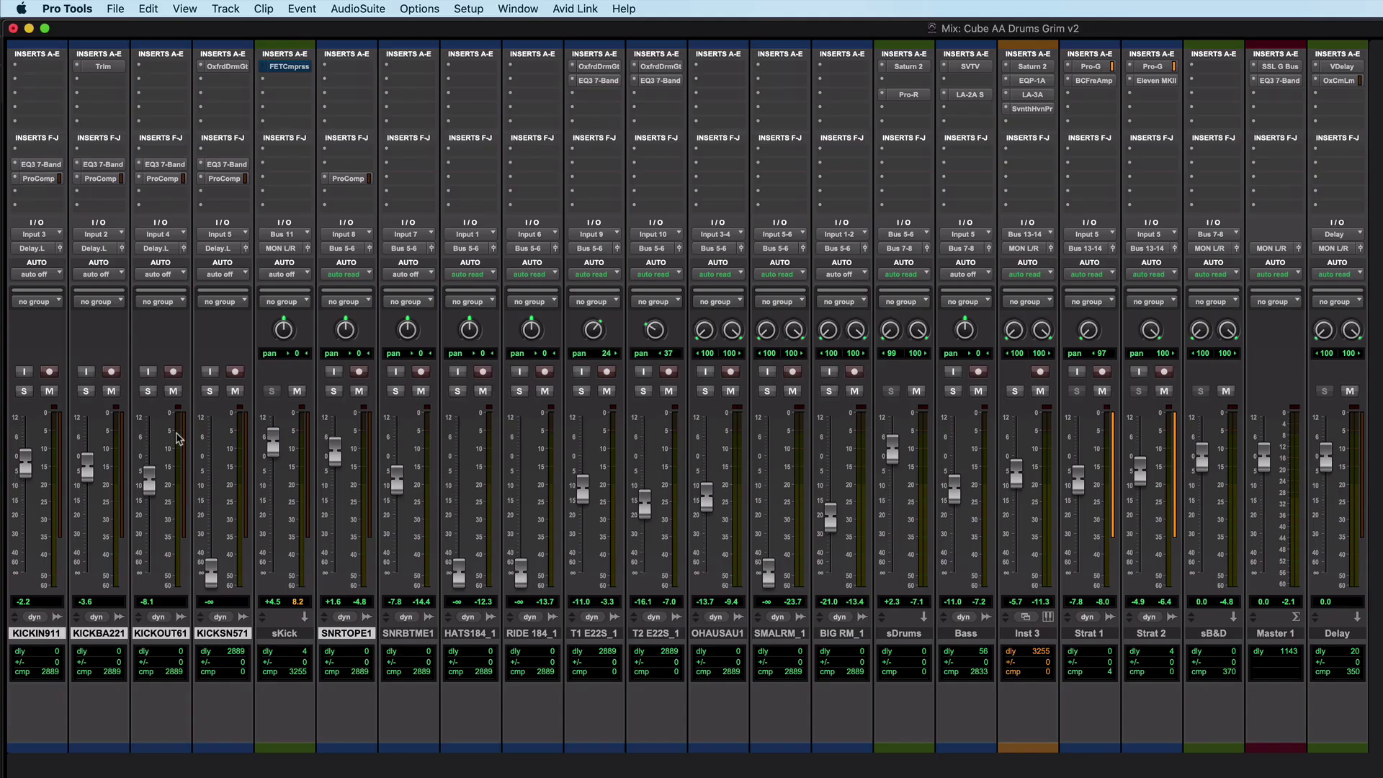
# Step: In Setup > I/O, reset the Bus list to its default Playback 1-2 through 63-64 paths
pyautogui.click(460, 10)
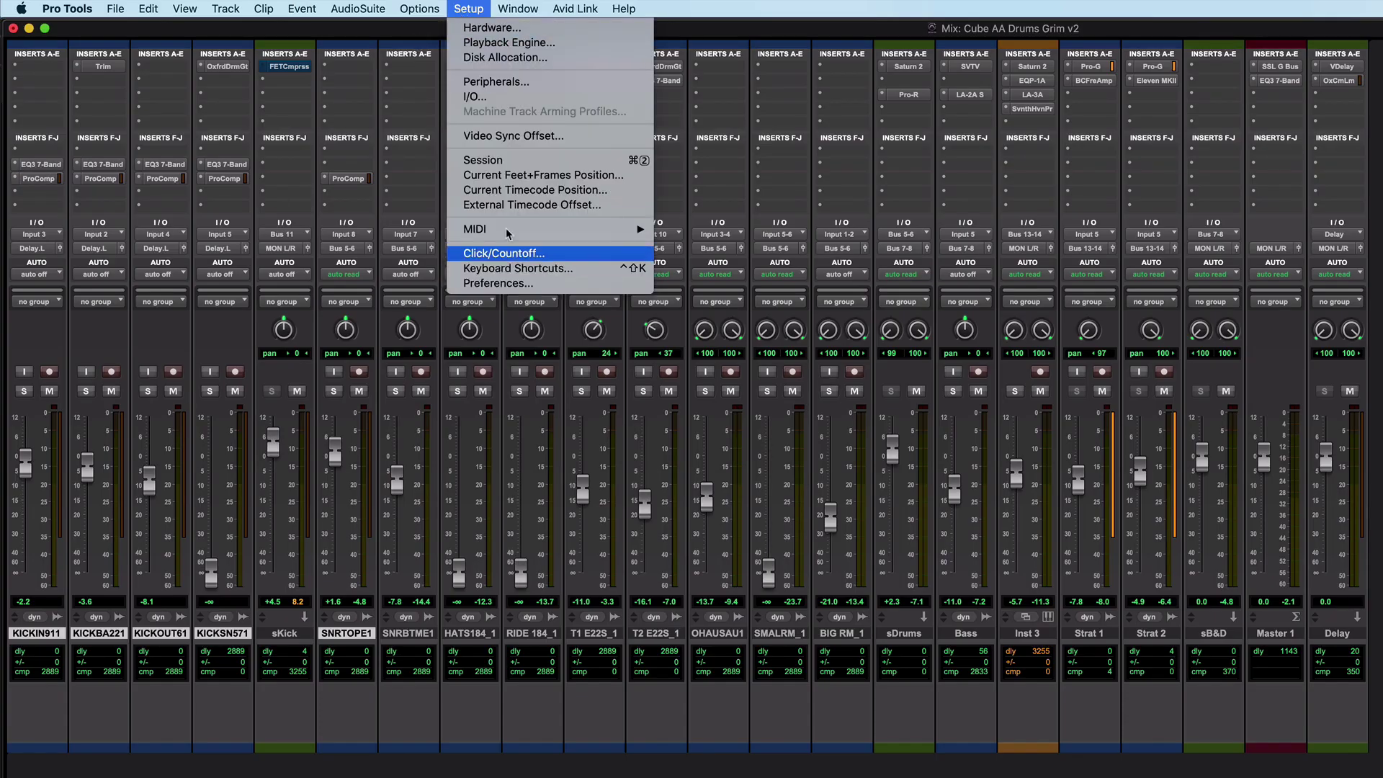
pyautogui.click(510, 94)
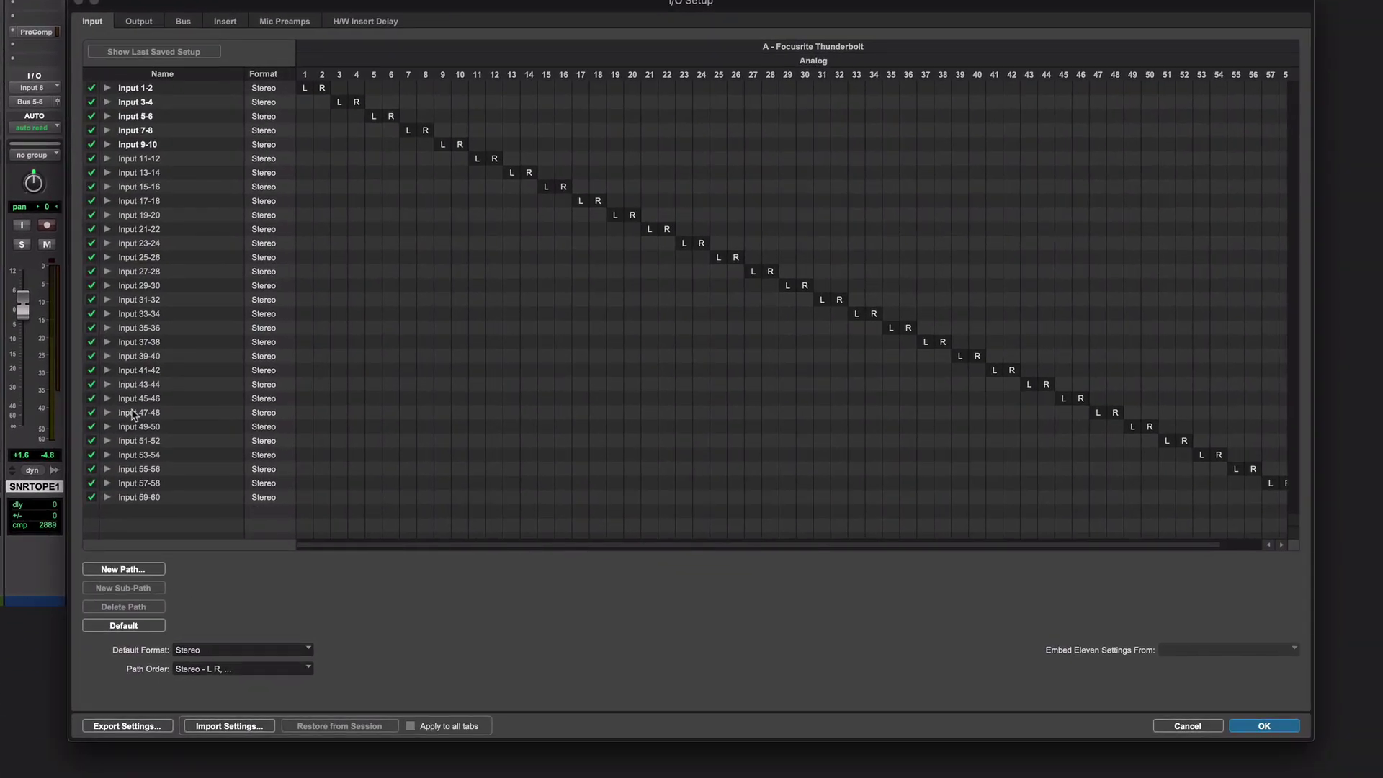
pyautogui.click(183, 23)
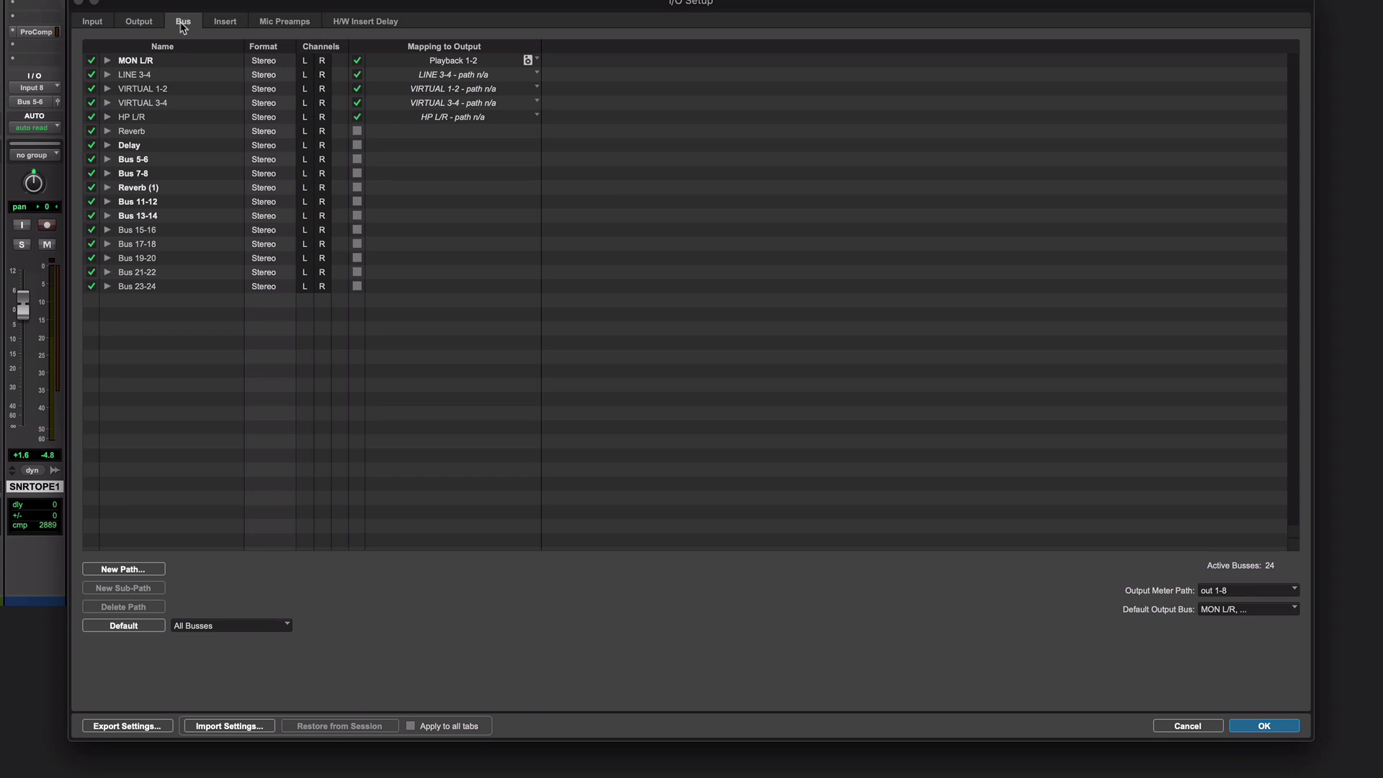
pyautogui.click(125, 626)
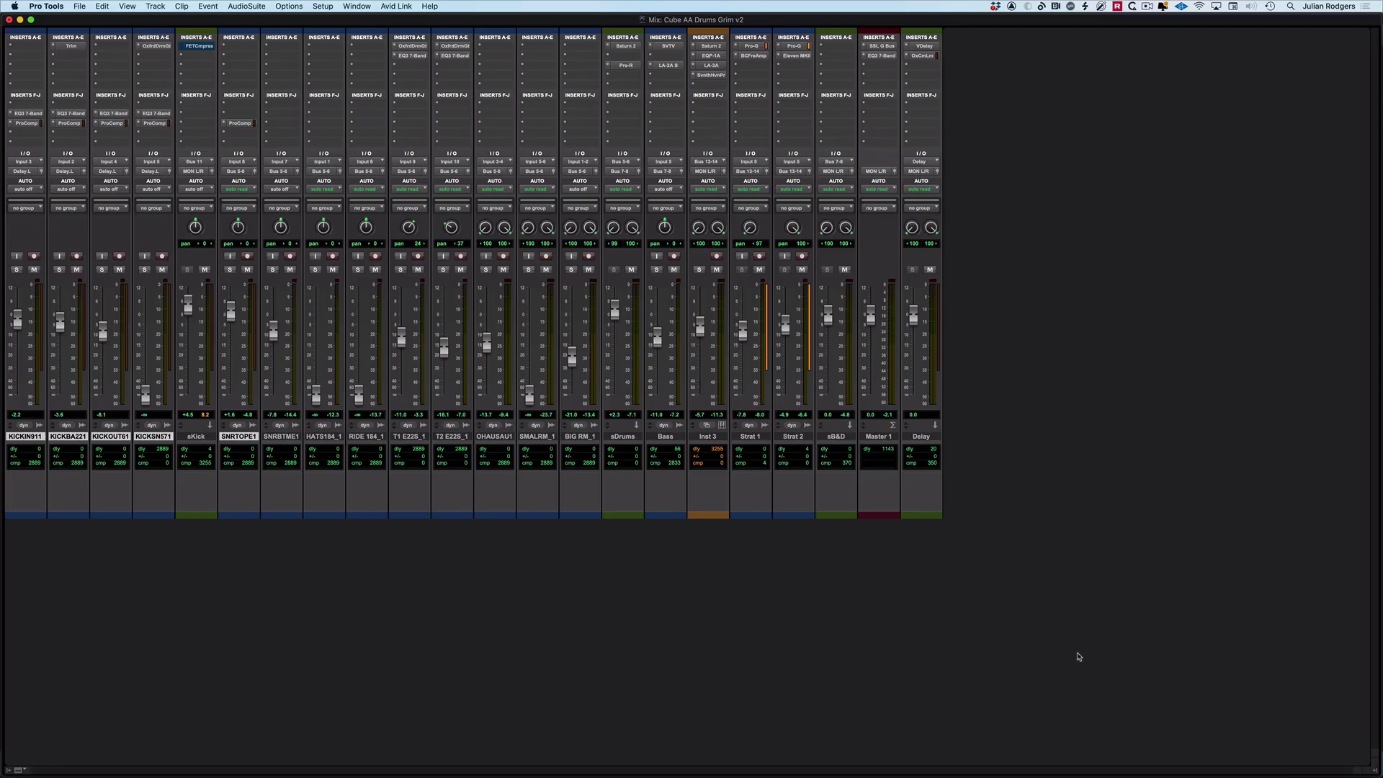
# Step: Back in the Edit window, select a short SNRTOPERTH1 range and zoom onto the snare hit
pyautogui.press('super+equal')
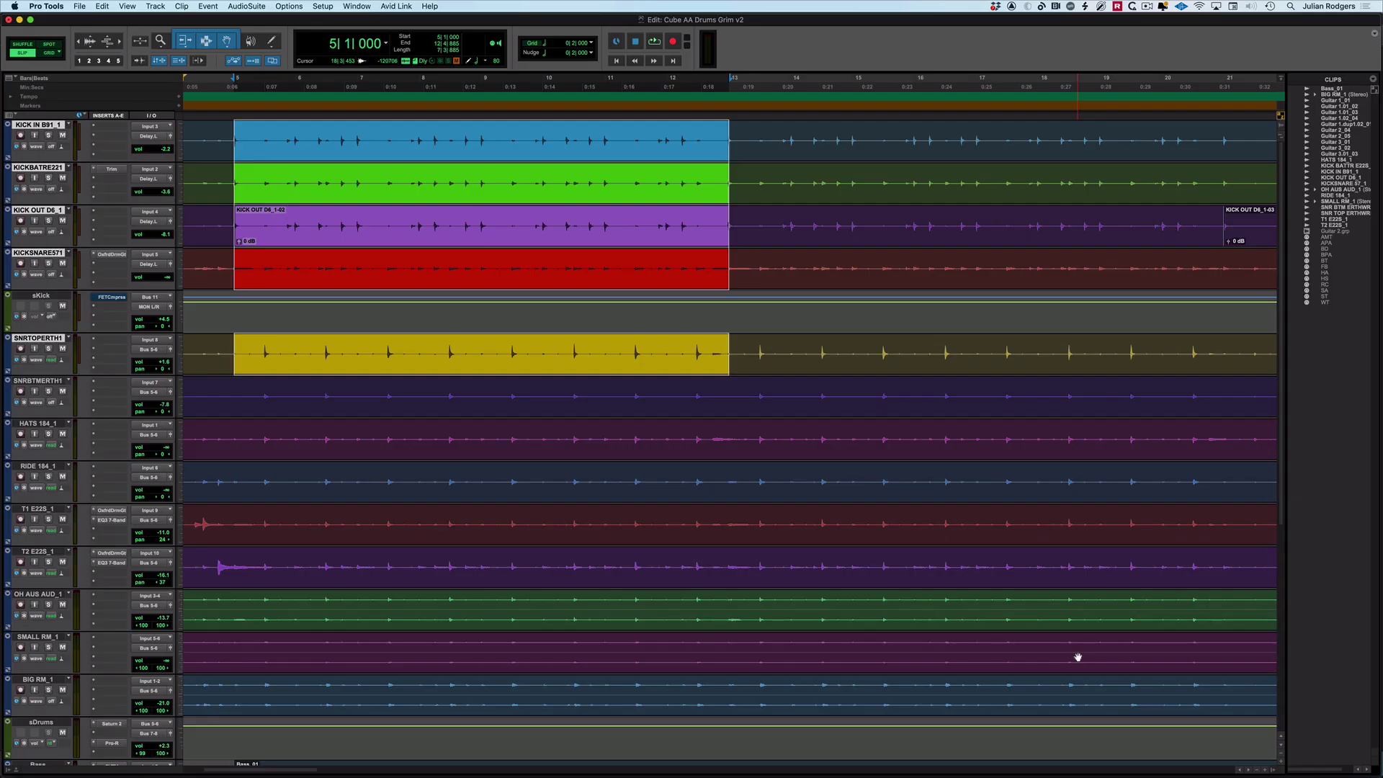
pyautogui.click(395, 497)
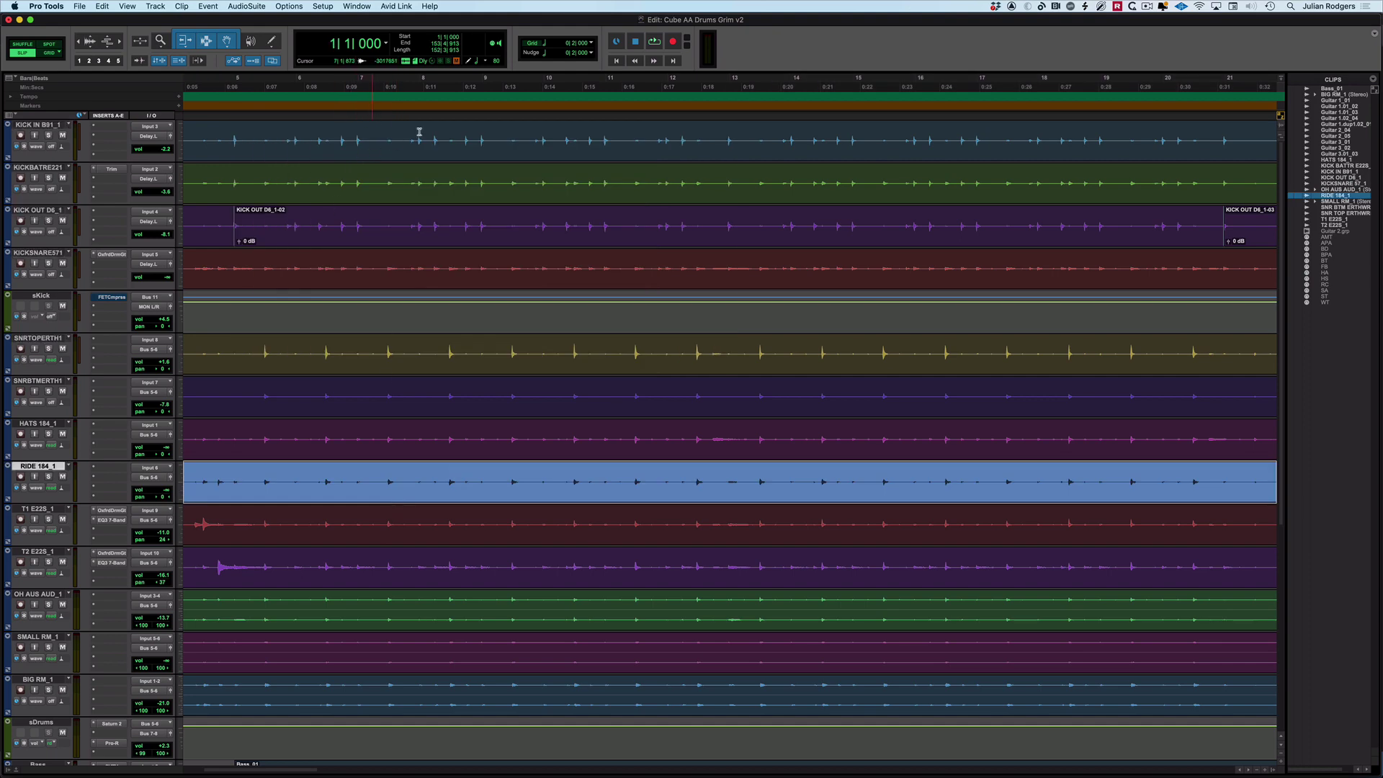
pyautogui.moveTo(393, 139); pyautogui.dragTo(503, 184)
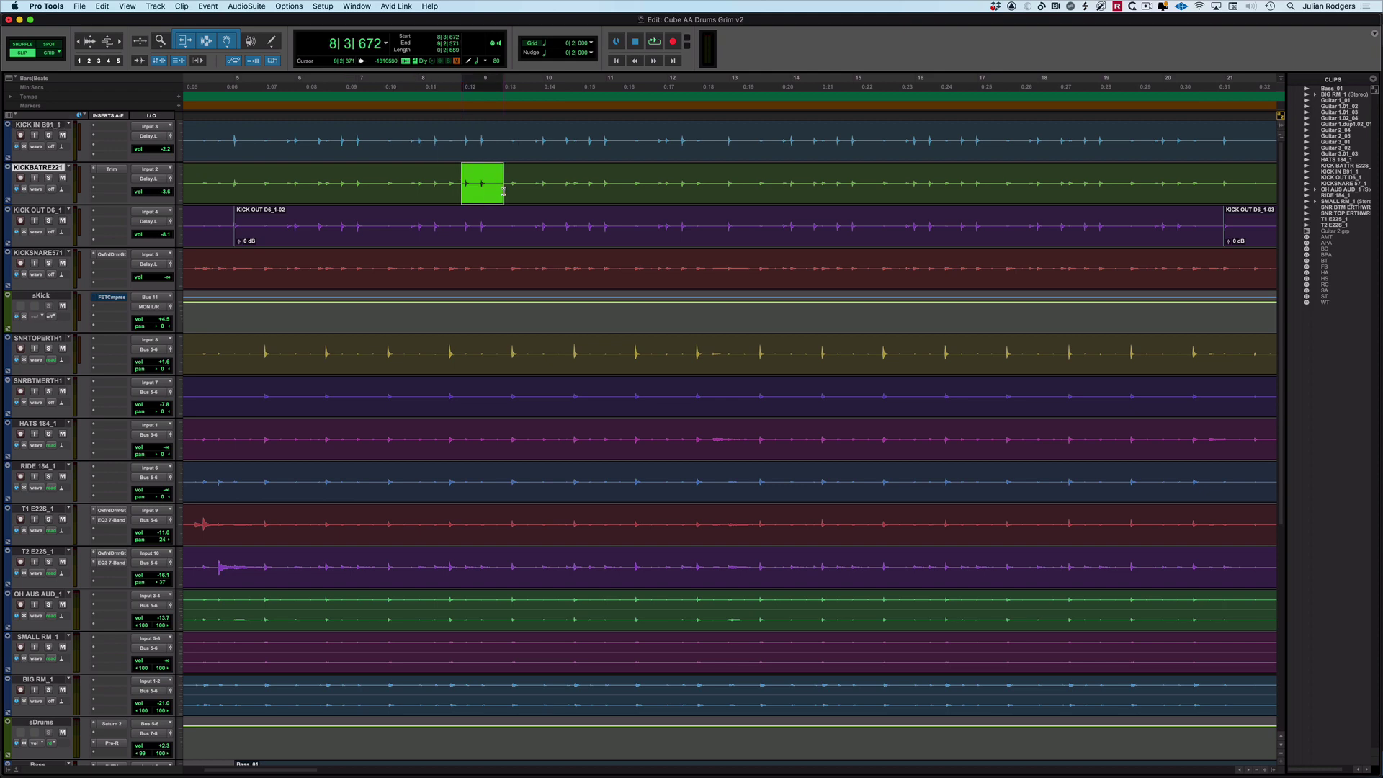
pyautogui.moveTo(446, 353); pyautogui.dragTo(466, 358)
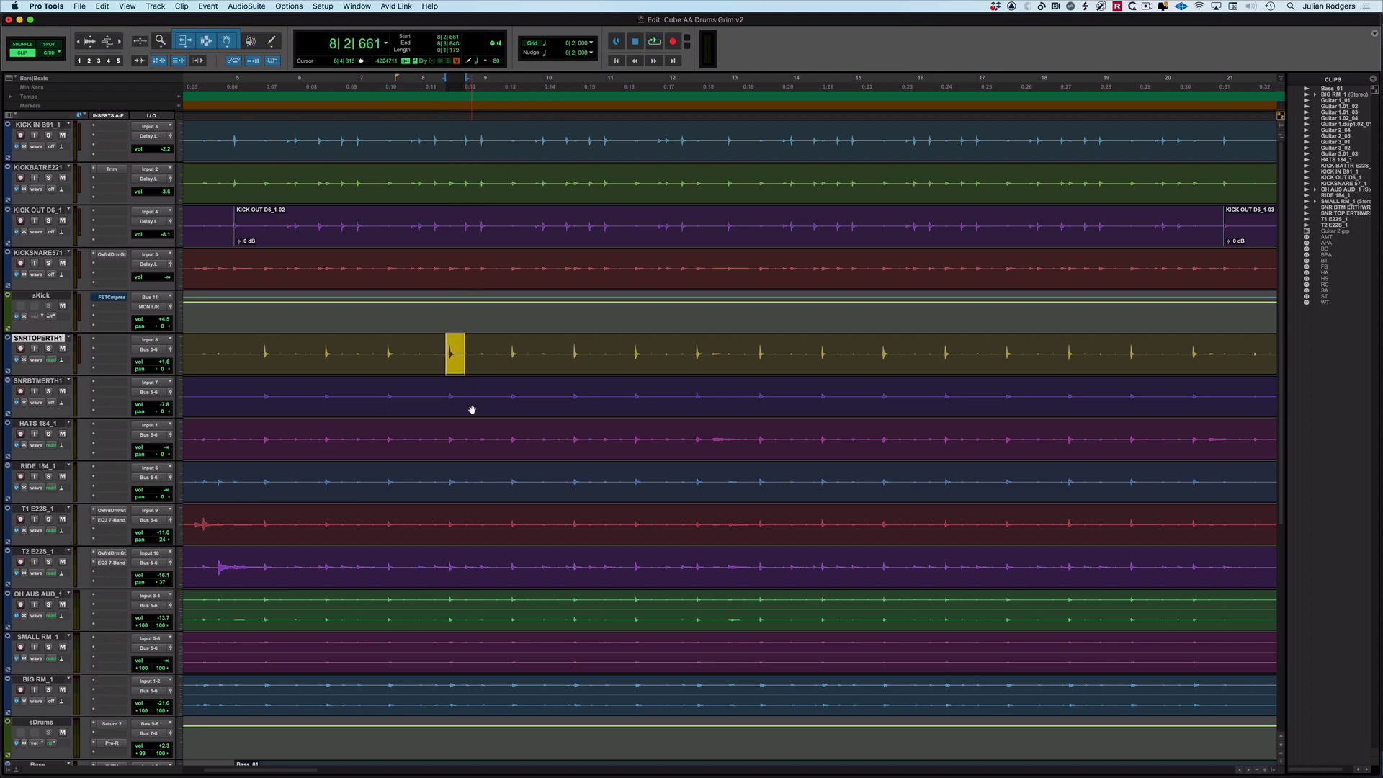
pyautogui.hotkey('ctrl', 'e')
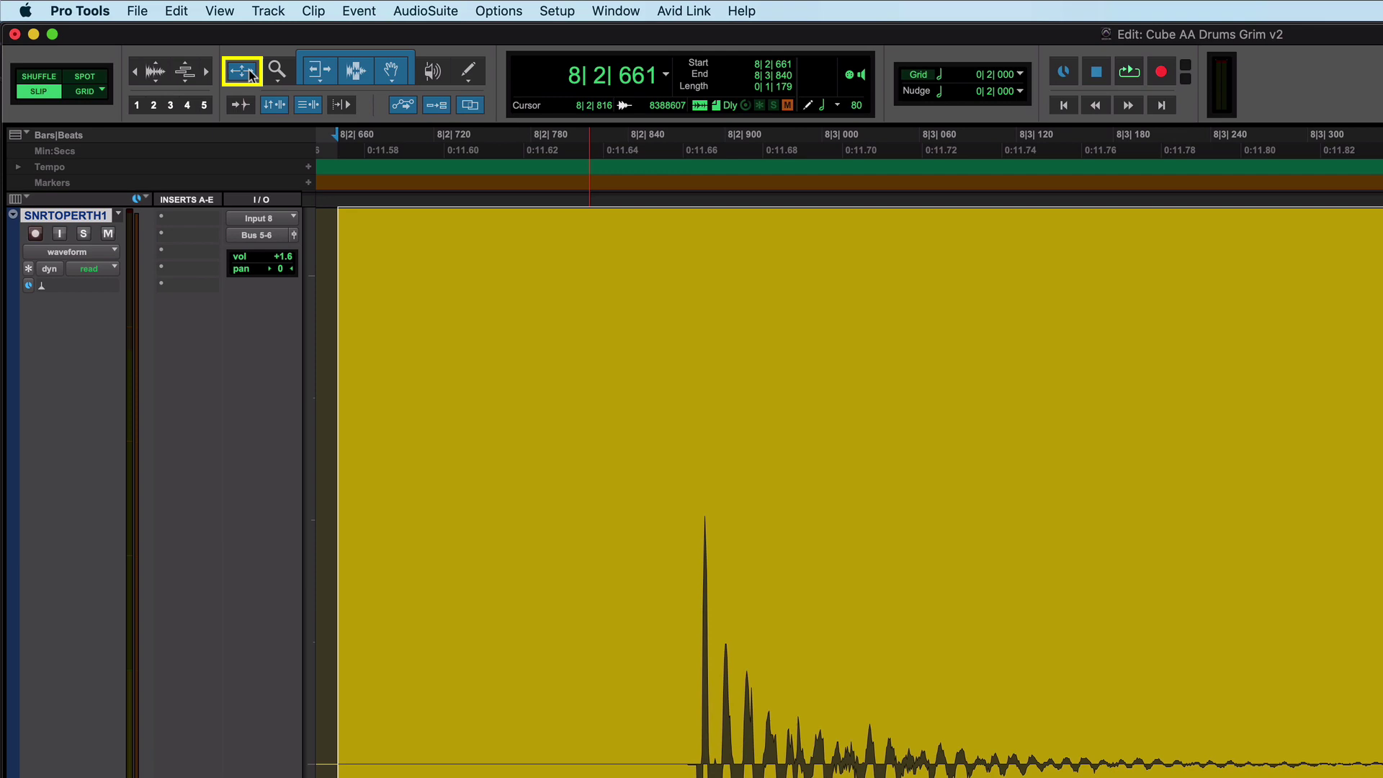
# Step: Toggle Zoom Toggle off and on to jump between all tracks and the snare close-up
pyautogui.click(247, 71)
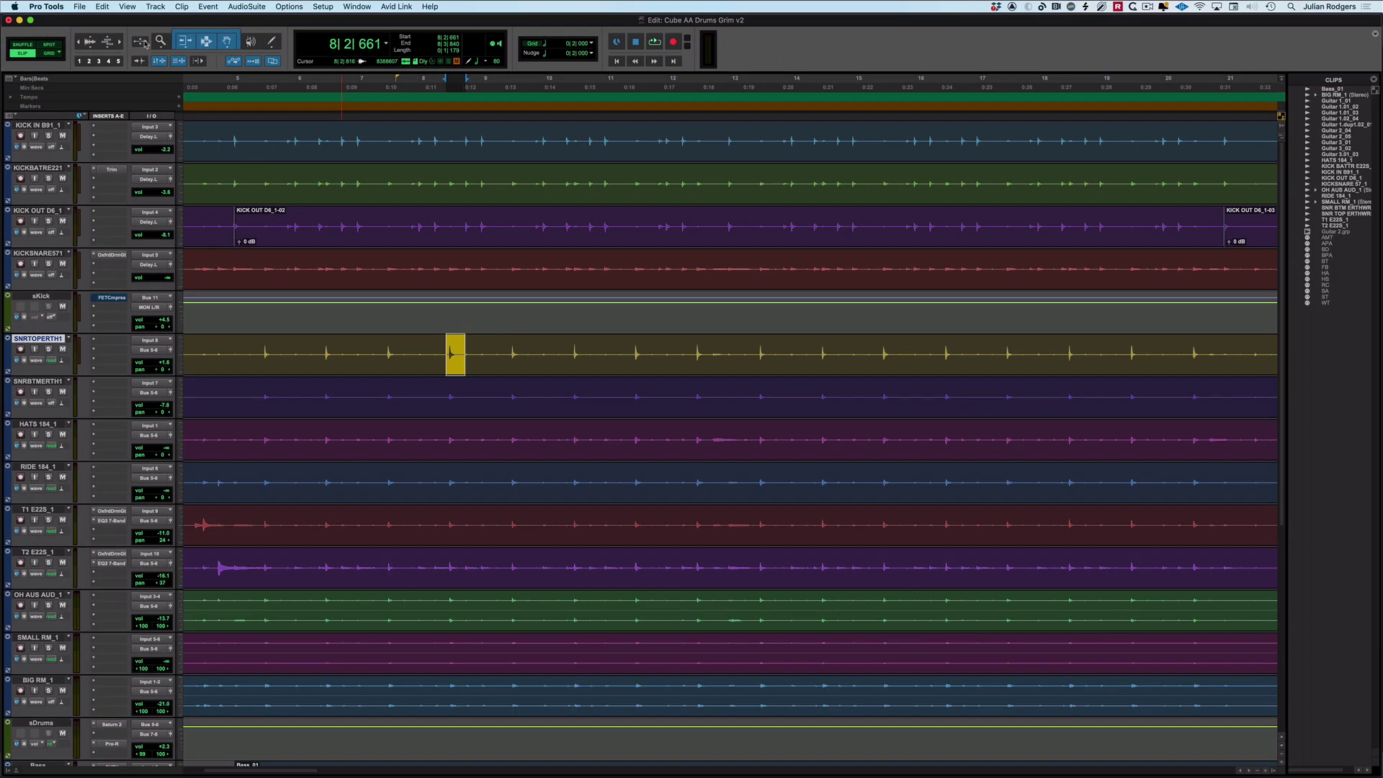
pyautogui.click(141, 42)
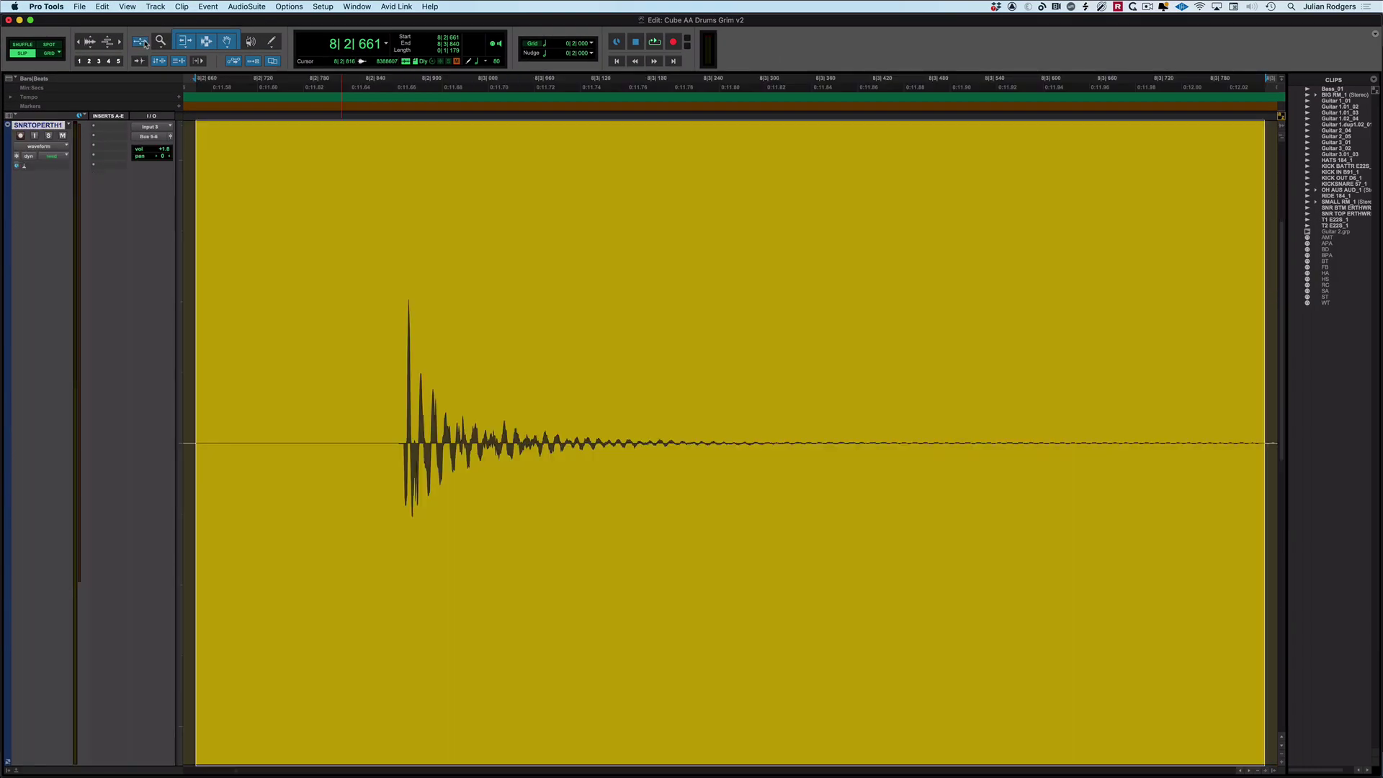
pyautogui.click(144, 42)
pyautogui.click(143, 42)
# Step: Review the Zoom Toggle settings in Pro Tools Preferences and confirm with OK
pyautogui.click(45, 8)
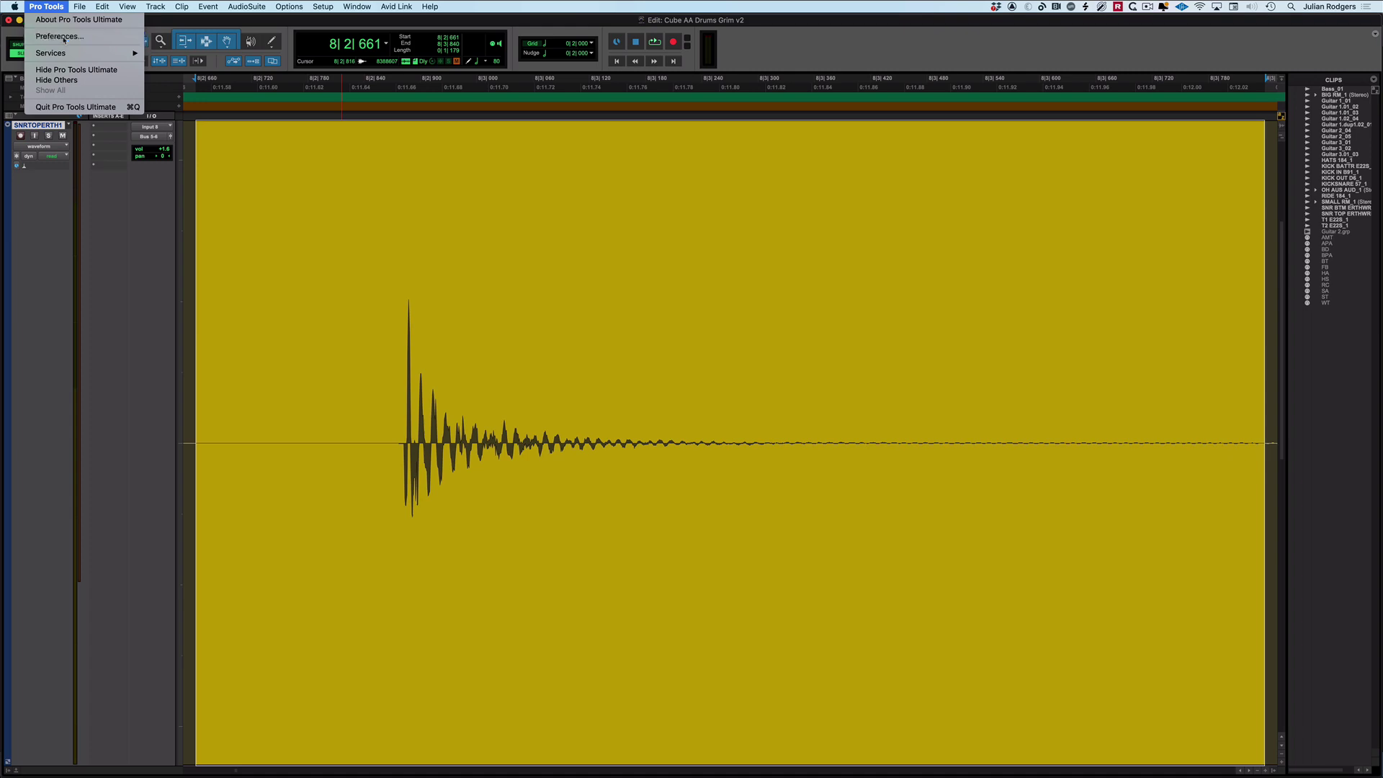
pyautogui.click(62, 37)
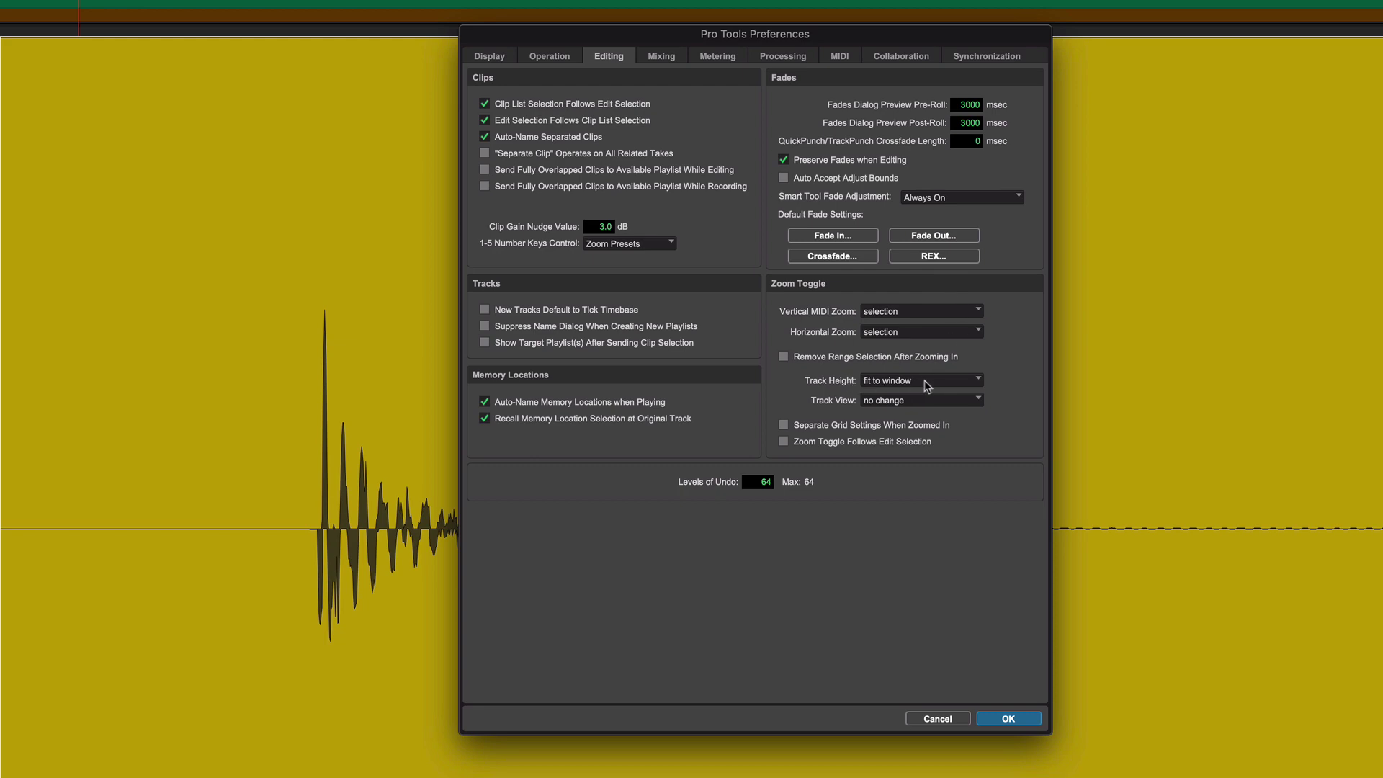
pyautogui.click(1009, 719)
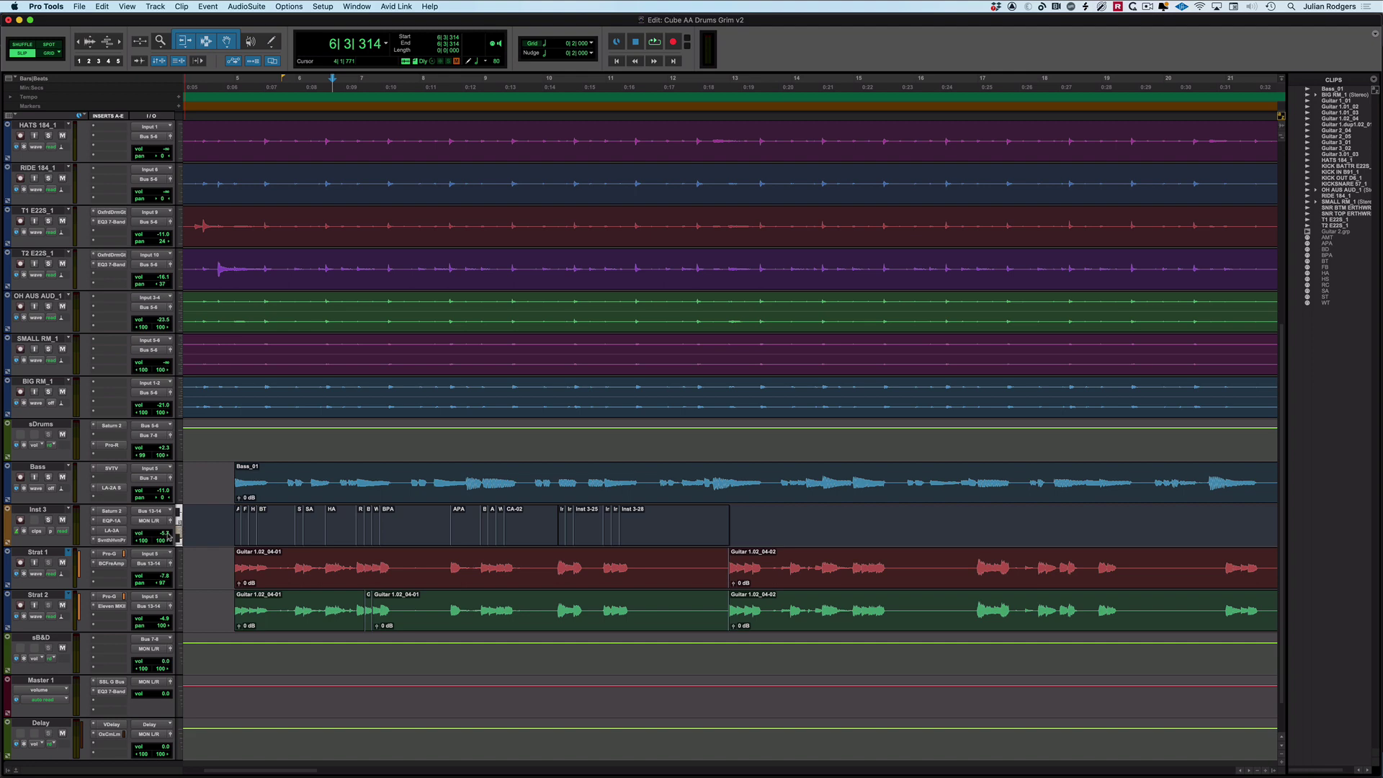
# Step: Show Inst 3's pan right lane and enable automation for all Seventh Heaven parameters
pyautogui.keyDown('ctrl'); pyautogui.keyDown('super'); pyautogui.click(166, 535); pyautogui.keyUp('super'); pyautogui.keyUp('ctrl')
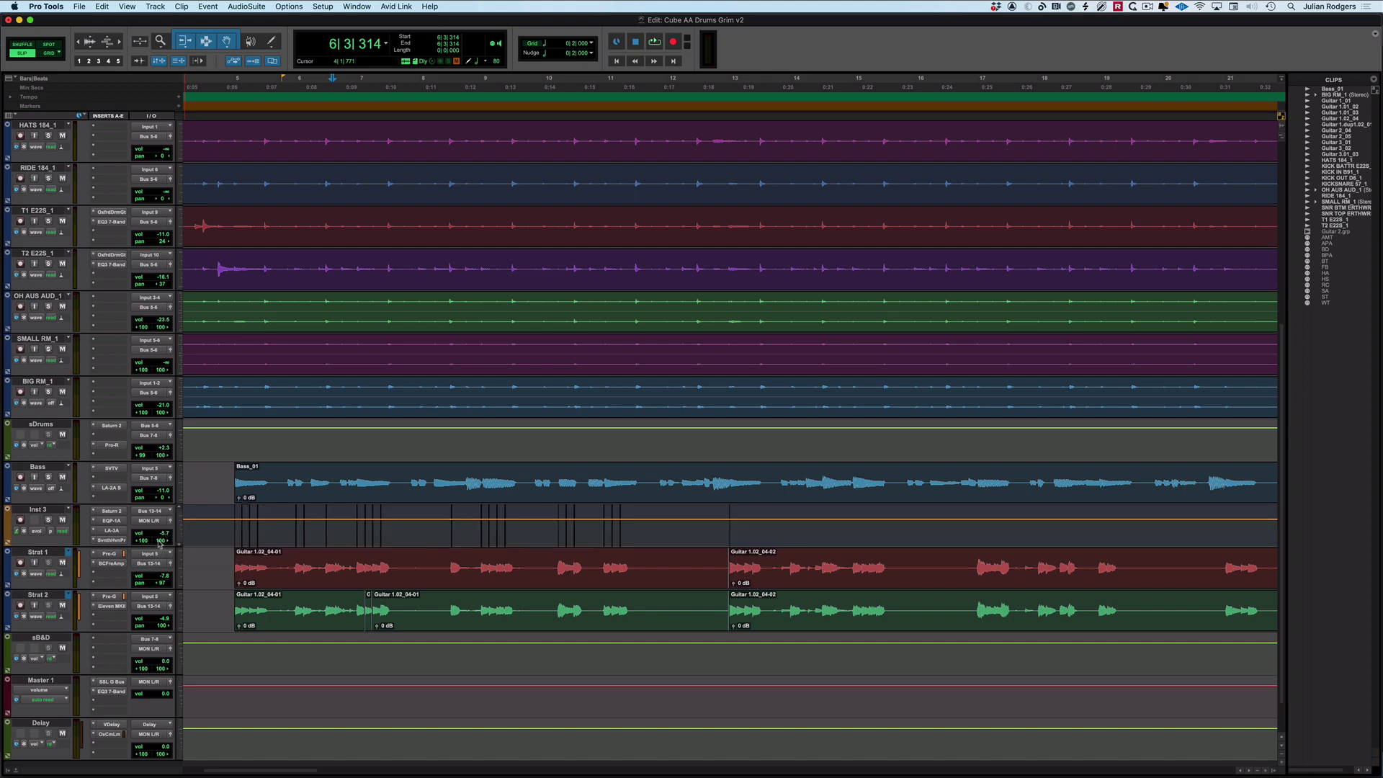
pyautogui.keyDown('ctrl'); pyautogui.keyDown('super'); pyautogui.click(160, 542); pyautogui.keyUp('super'); pyautogui.keyUp('ctrl')
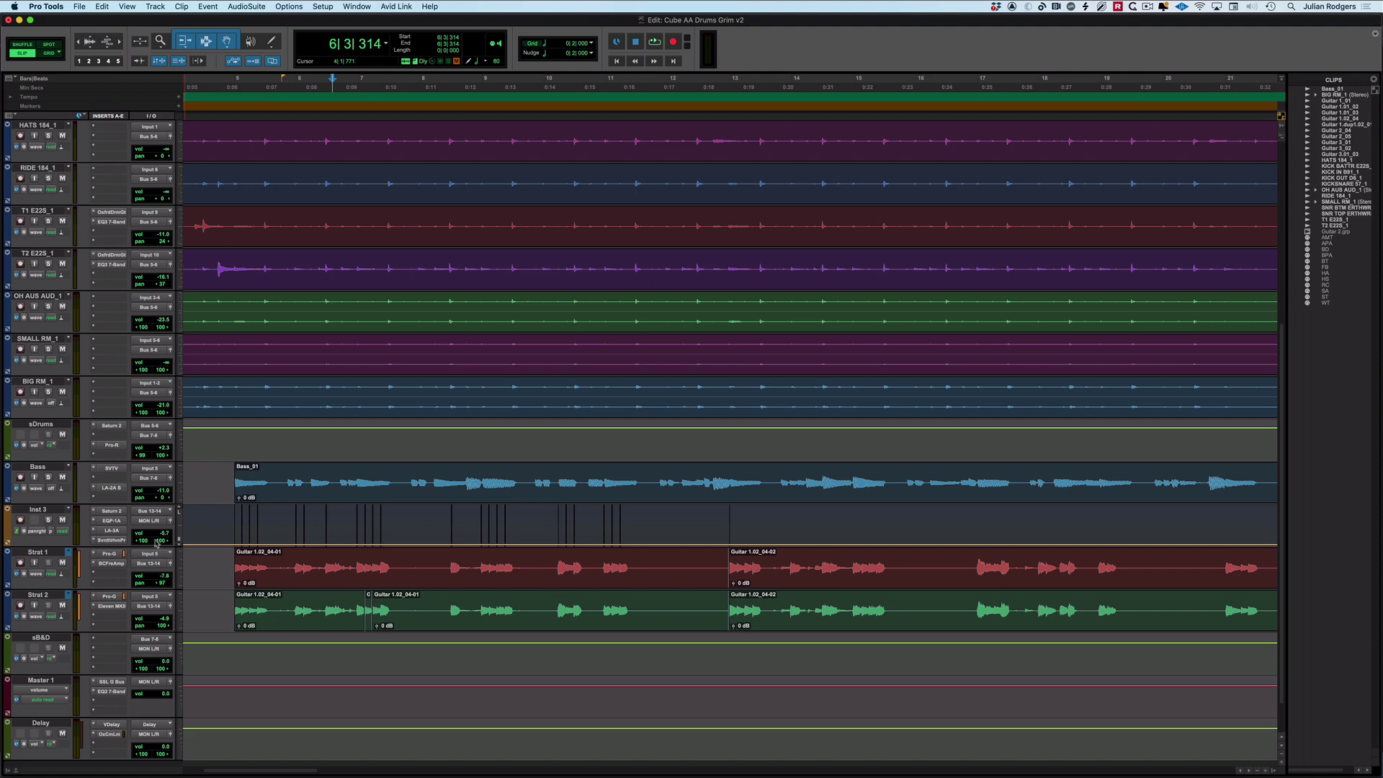
pyautogui.click(111, 540)
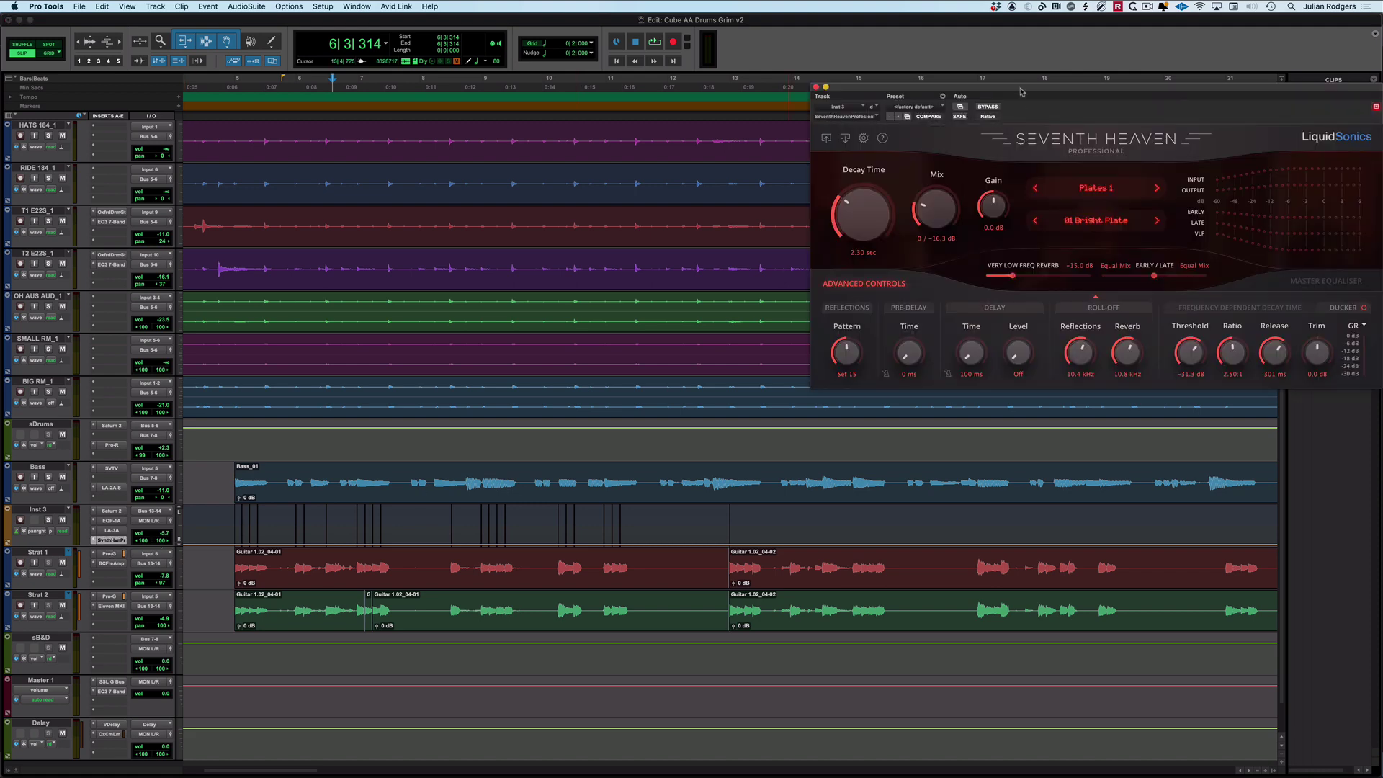
pyautogui.moveTo(1022, 92); pyautogui.dragTo(920, 100)
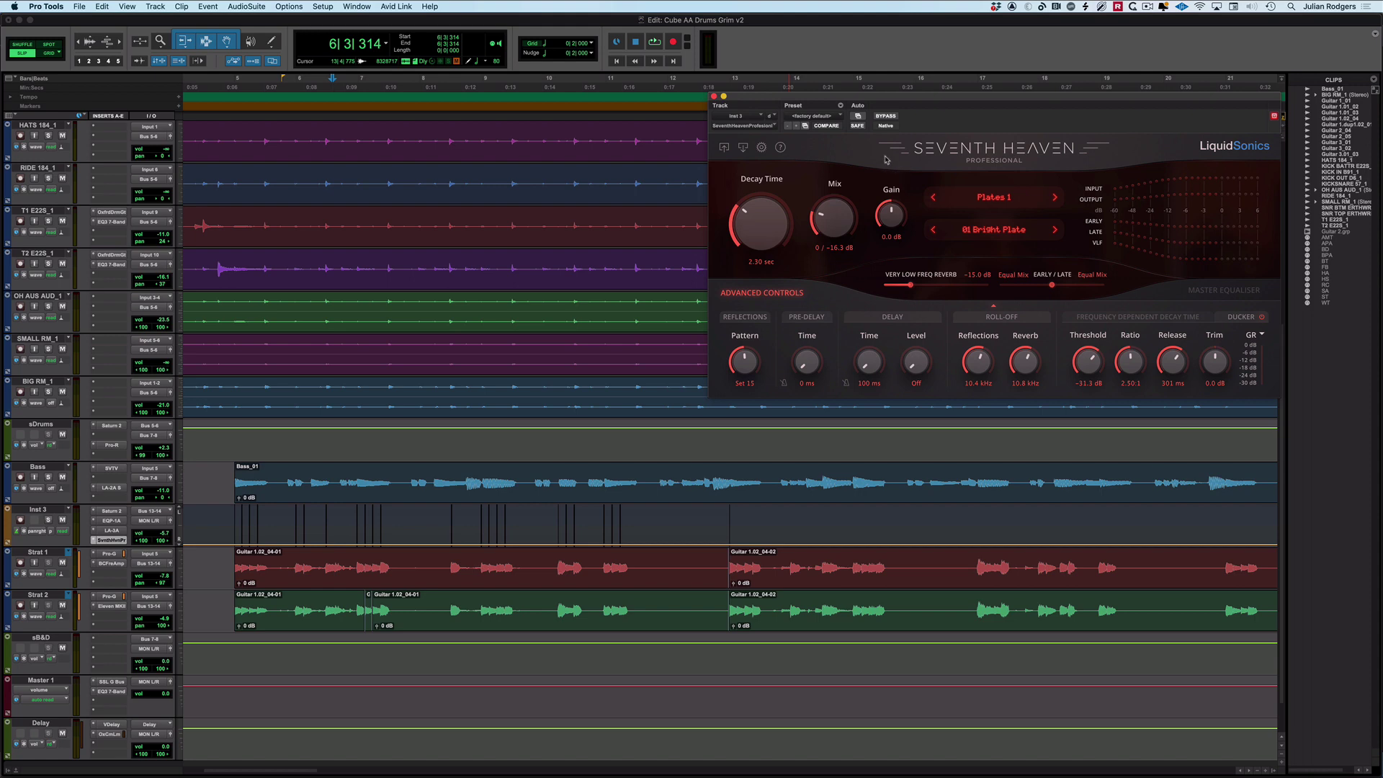
pyautogui.keyDown('ctrl'); pyautogui.keyDown('alt'); pyautogui.keyDown('super'); pyautogui.click(858, 116); pyautogui.keyUp('super'); pyautogui.keyUp('alt'); pyautogui.keyUp('ctrl')
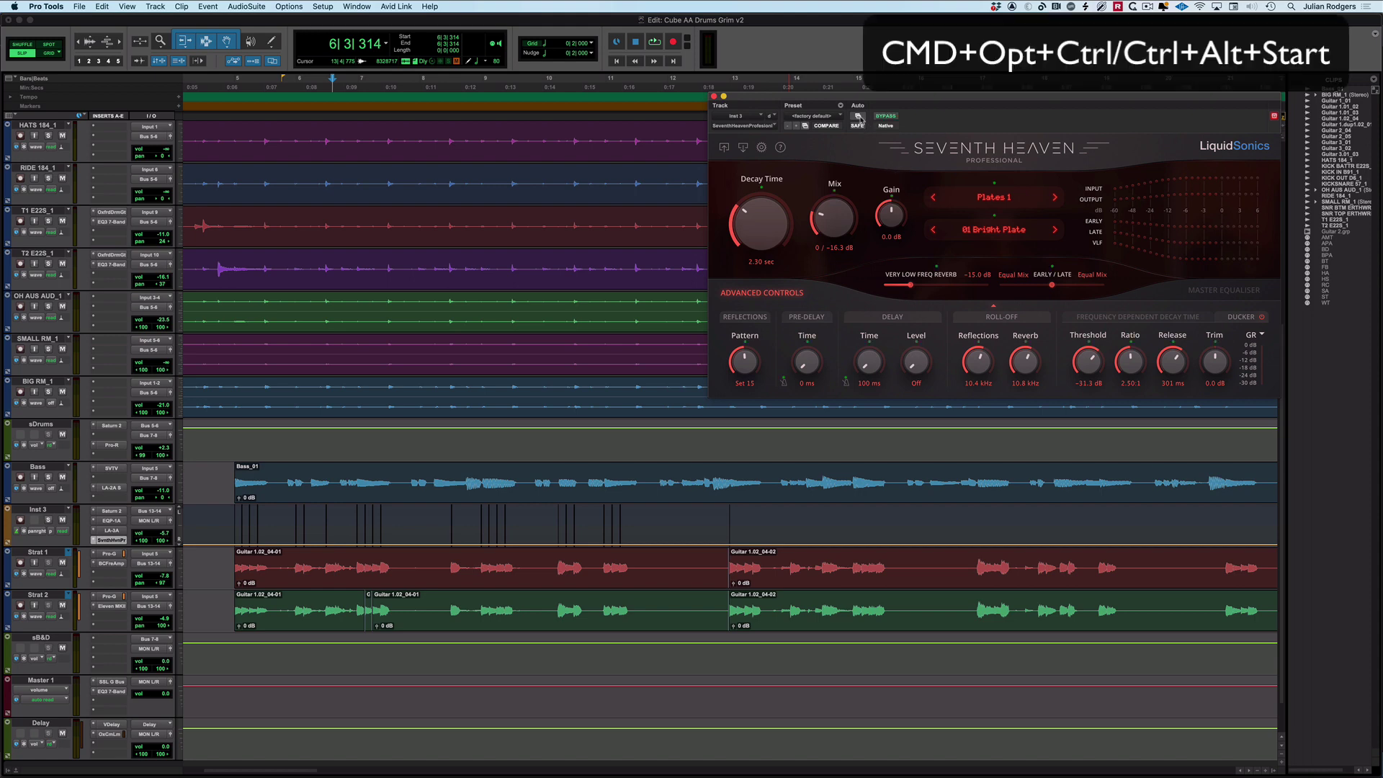
pyautogui.click(714, 96)
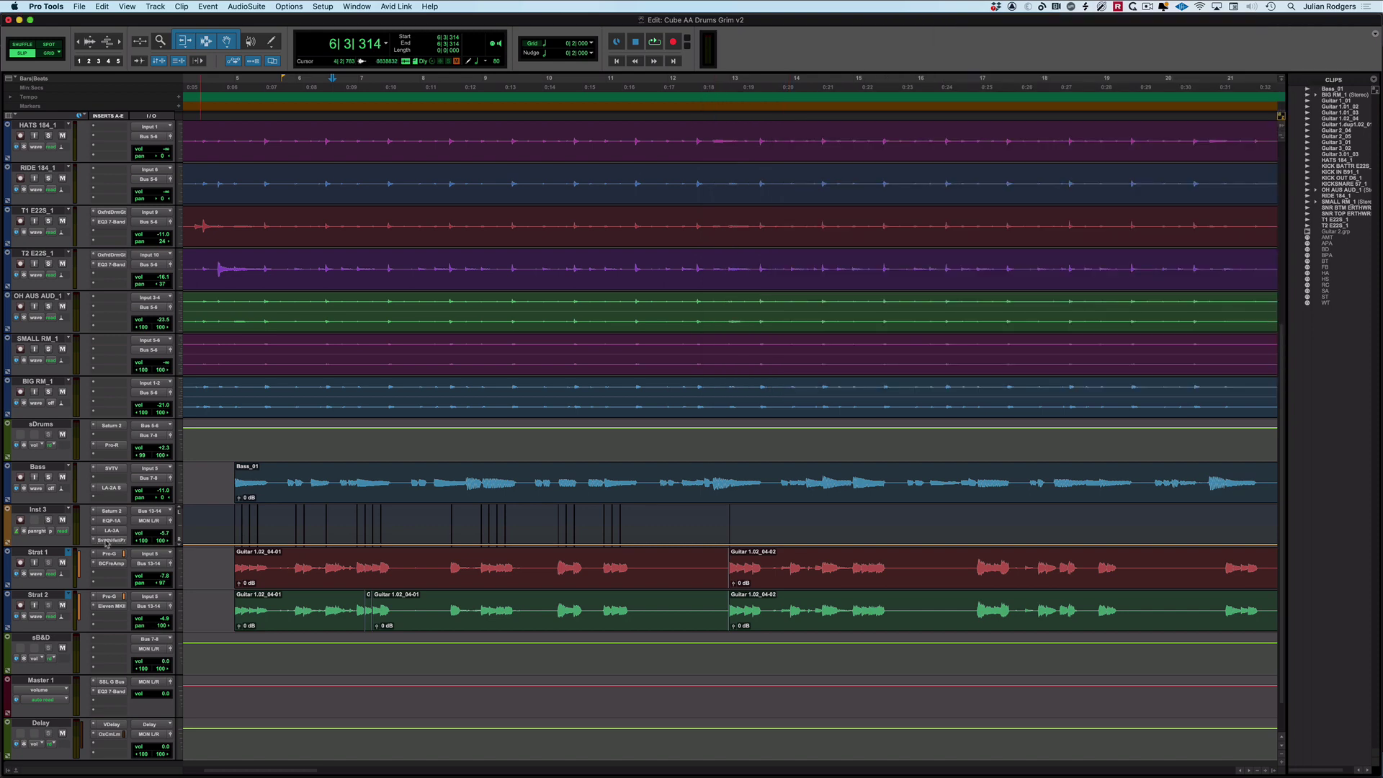
# Step: Browse Inst 3's list of automatable parameters and dismiss it without choosing one
pyautogui.click(41, 532)
pyautogui.moveTo(108, 551)
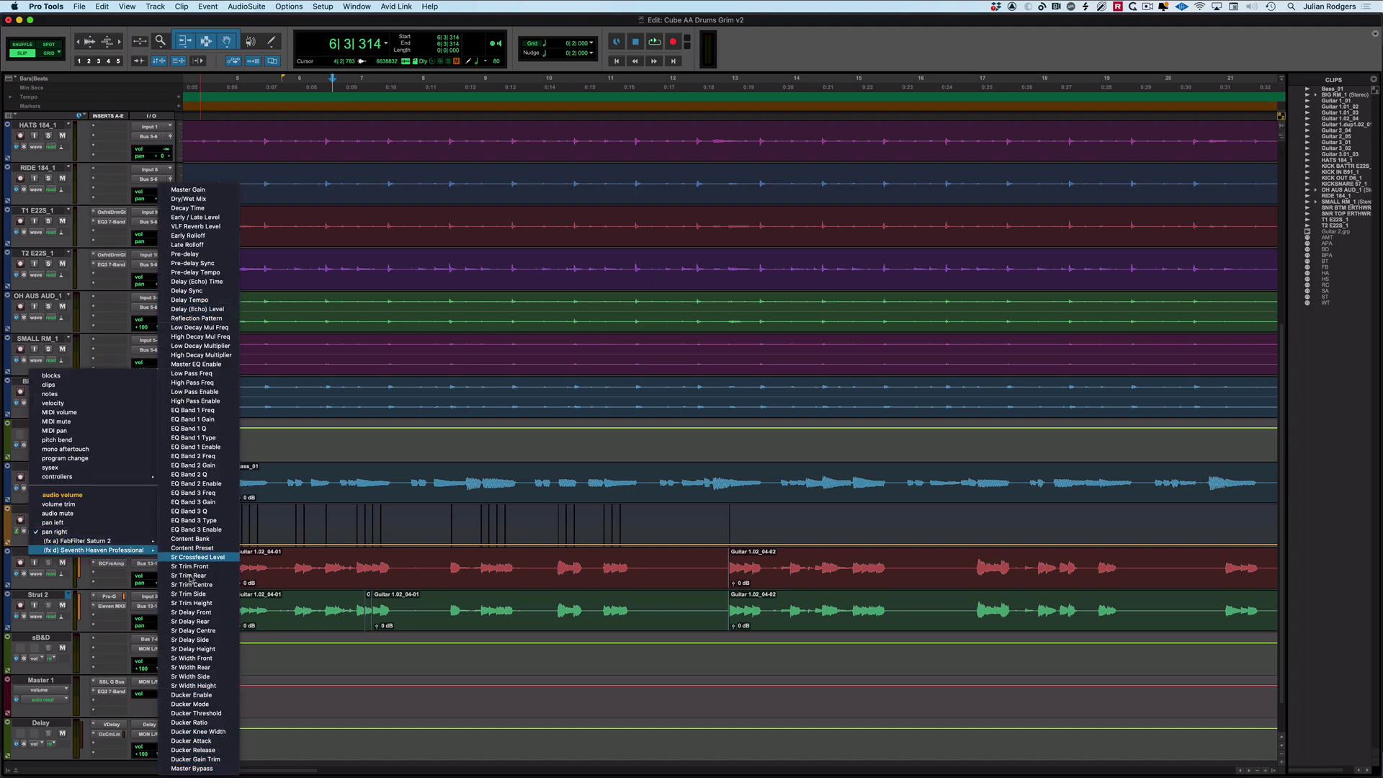
pyautogui.click(312, 524)
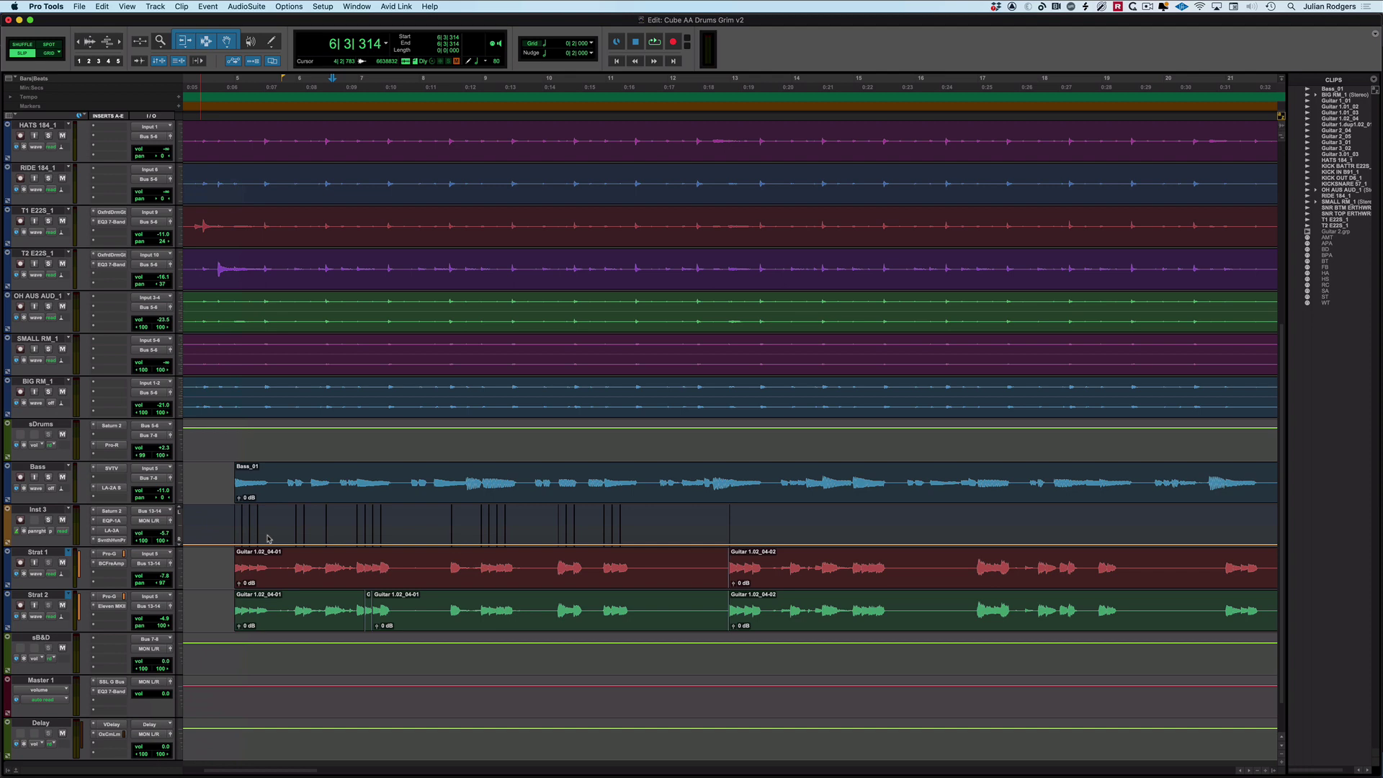
# Step: Reopen Seventh Heaven and show Decay Time, Mix, then Reflections automation on Inst 3
pyautogui.click(111, 540)
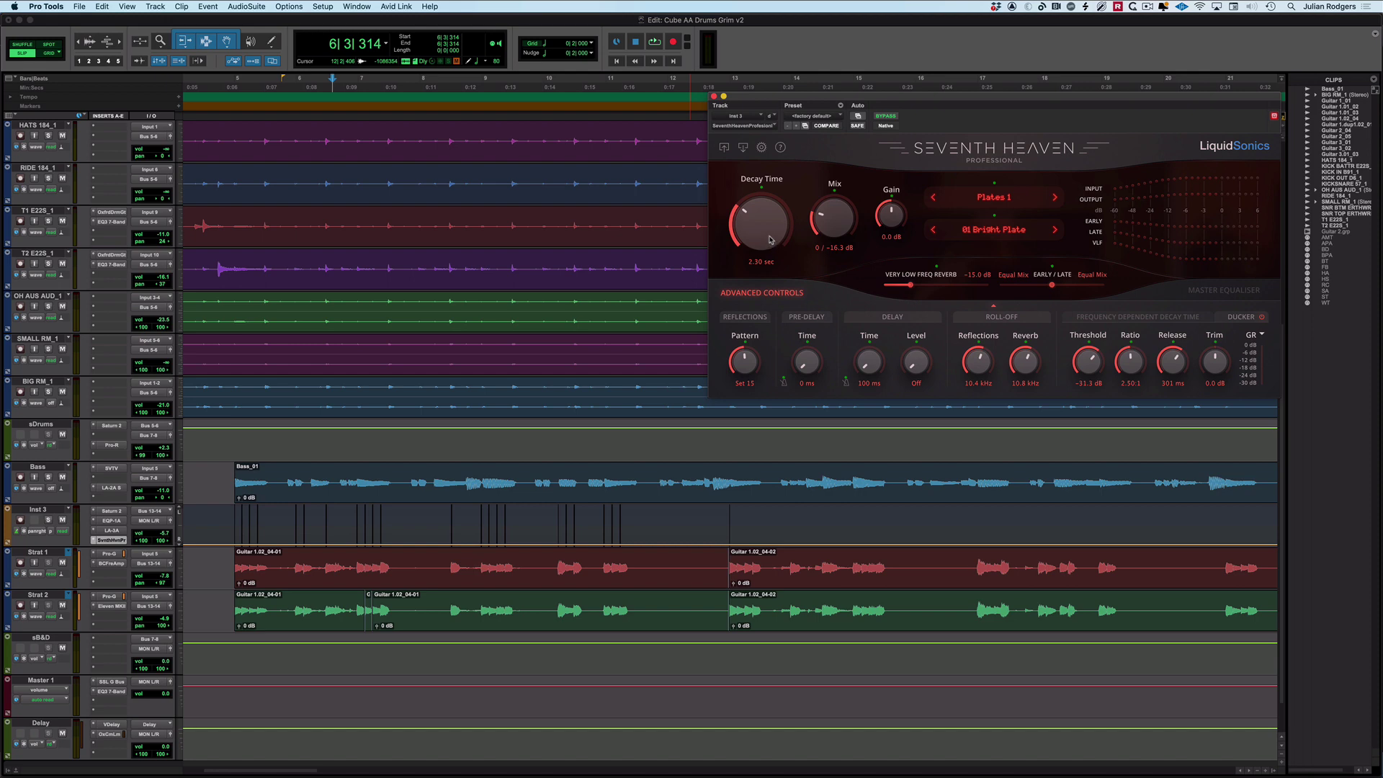
pyautogui.keyDown('ctrl'); pyautogui.keyDown('super'); pyautogui.click(770, 237); pyautogui.keyUp('super'); pyautogui.keyUp('ctrl')
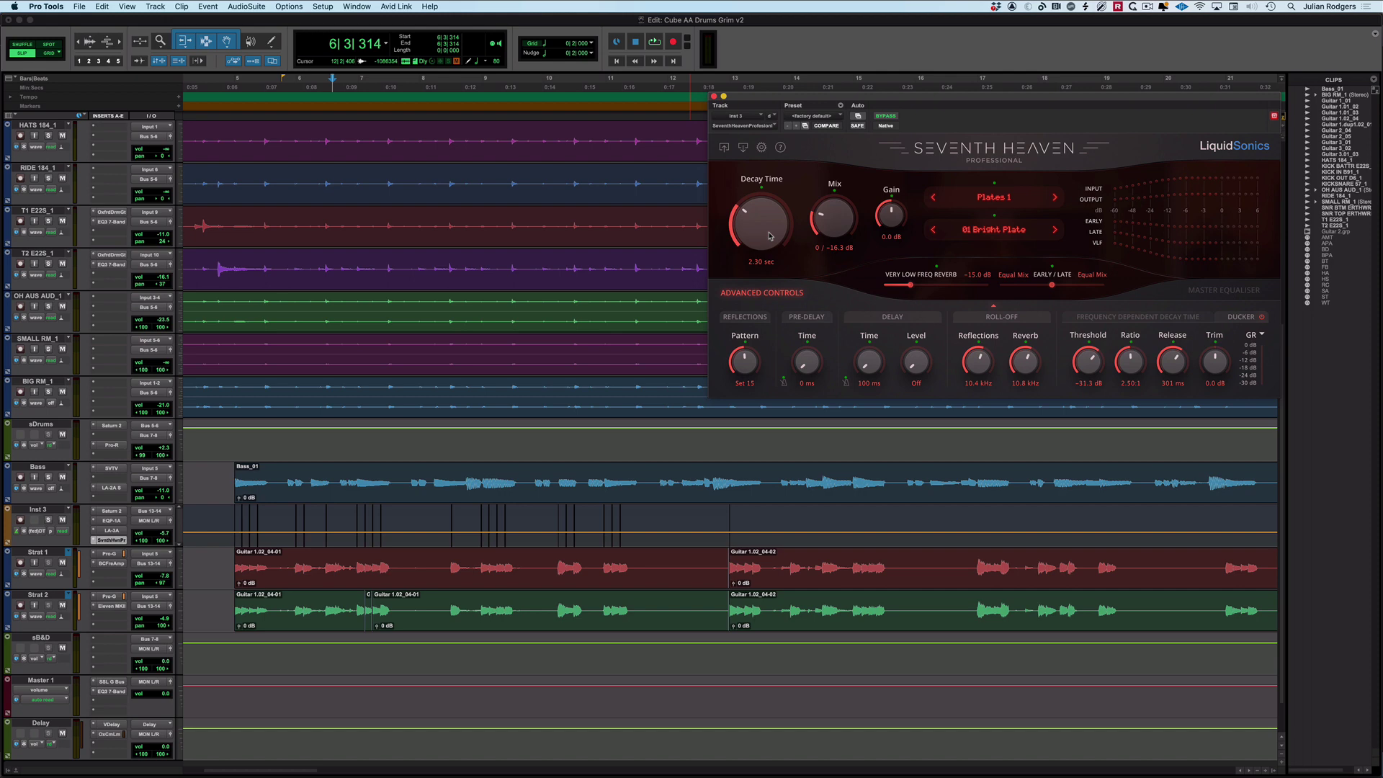
pyautogui.keyDown('ctrl'); pyautogui.keyDown('super'); pyautogui.click(840, 229); pyautogui.keyUp('super'); pyautogui.keyUp('ctrl')
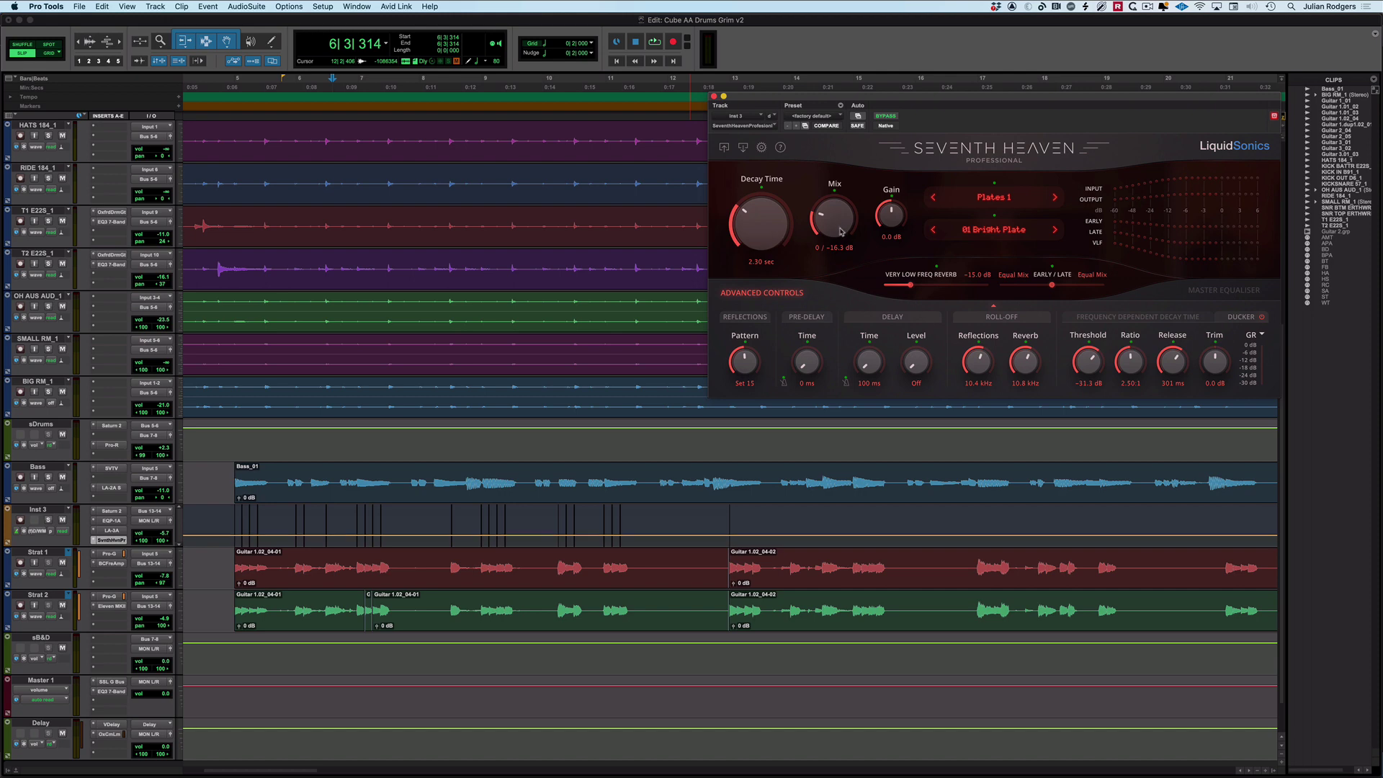
pyautogui.keyDown('ctrl'); pyautogui.keyDown('super'); pyautogui.click(979, 366); pyautogui.keyUp('super'); pyautogui.keyUp('ctrl')
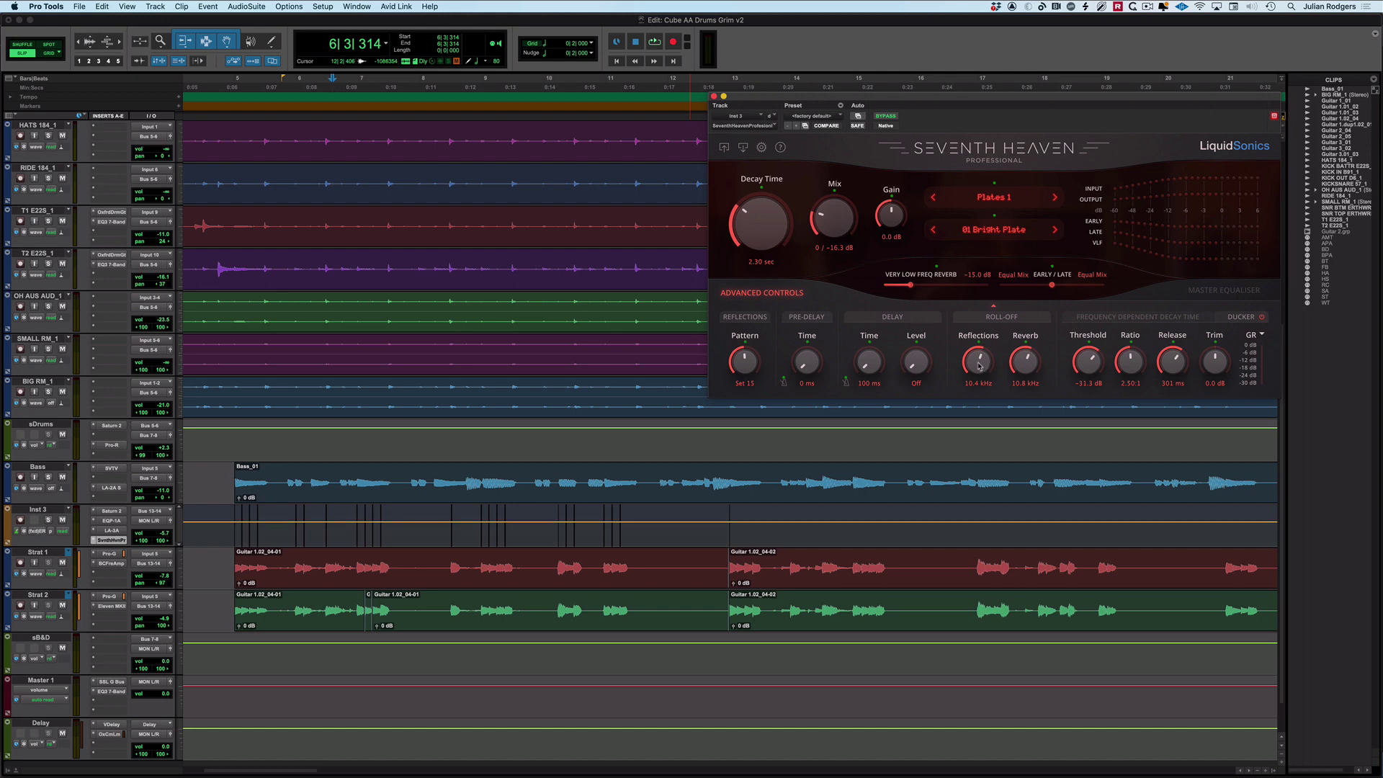
# Step: Set Inst 3 to Clips view; switch BIG RM_1 to volume, then back to waveform with Ctrl+minus
pyautogui.click(36, 512)
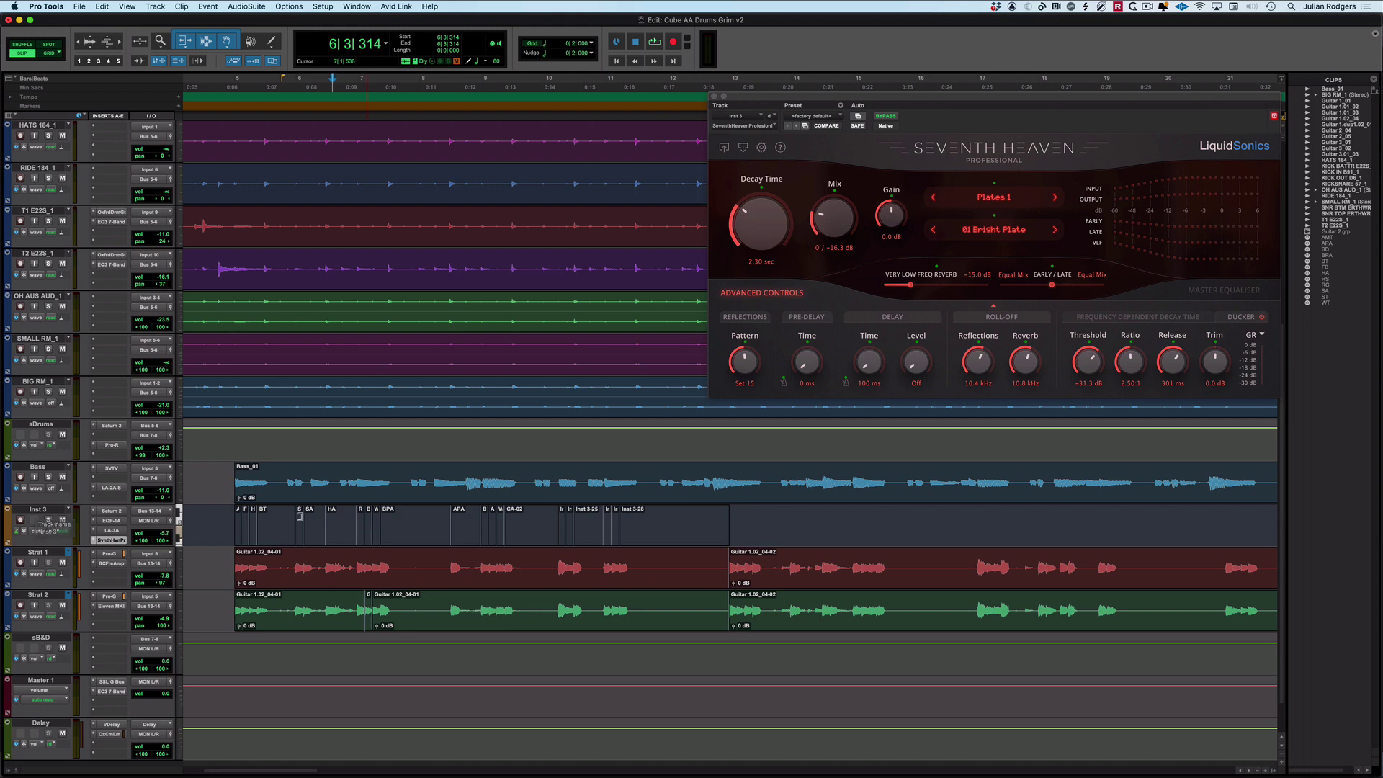
pyautogui.keyDown('ctrl'); pyautogui.keyDown('super'); pyautogui.click(160, 408); pyautogui.keyUp('super'); pyautogui.keyUp('ctrl')
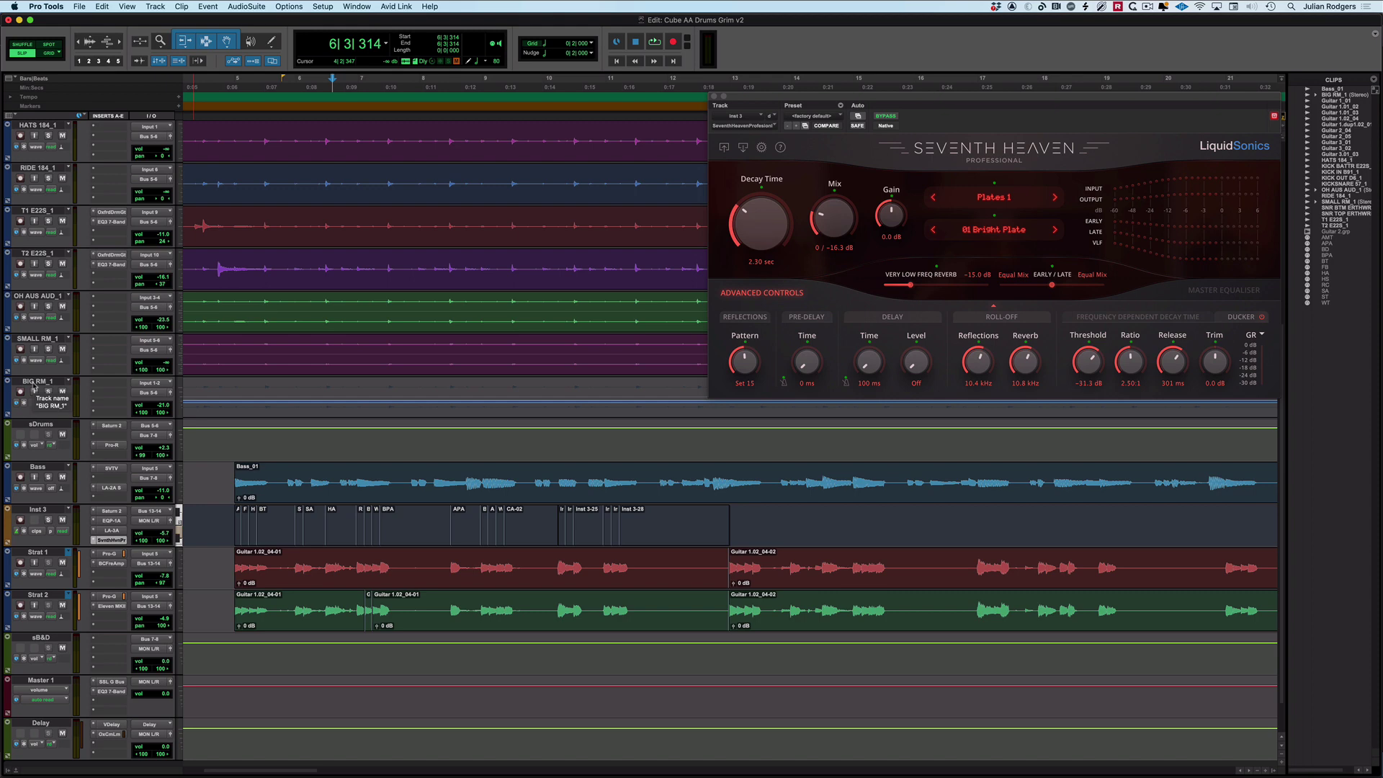
pyautogui.hotkey('ctrl', '-')
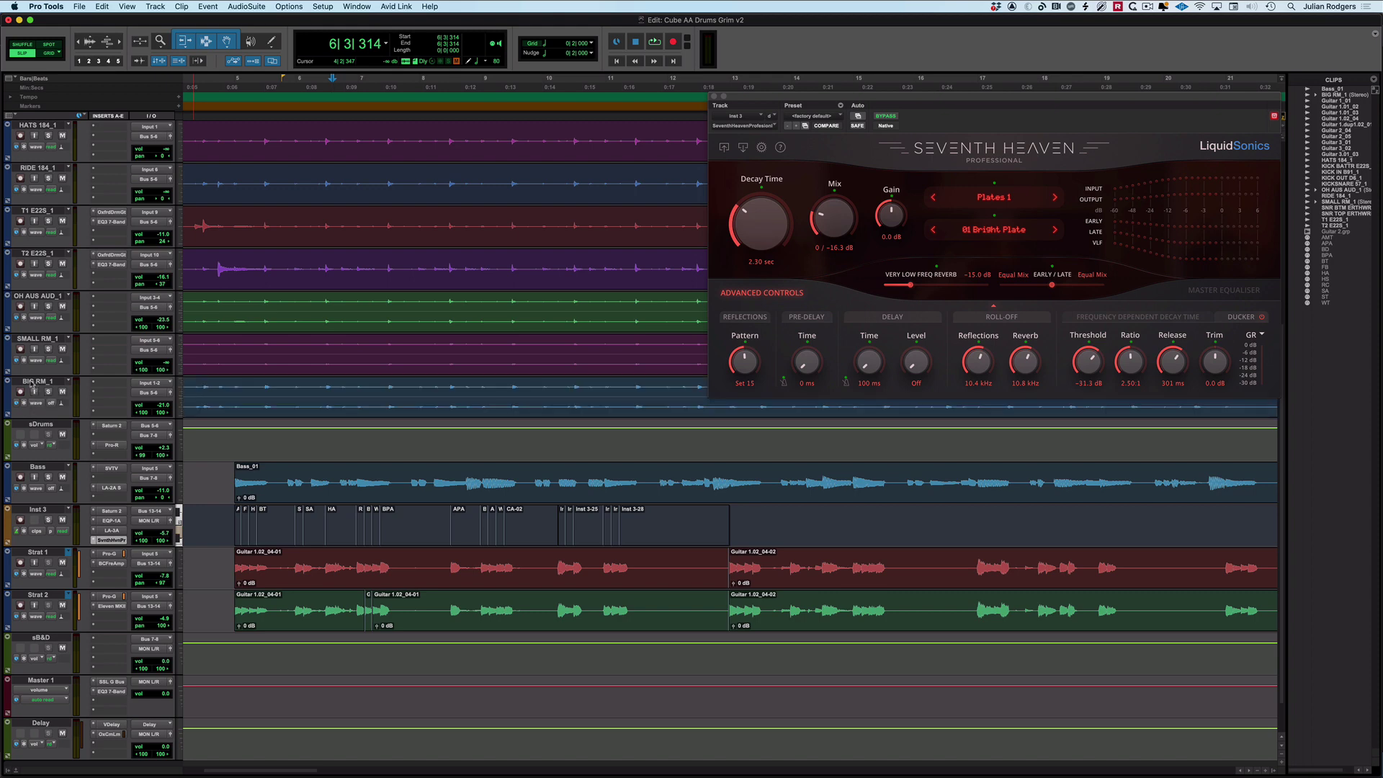